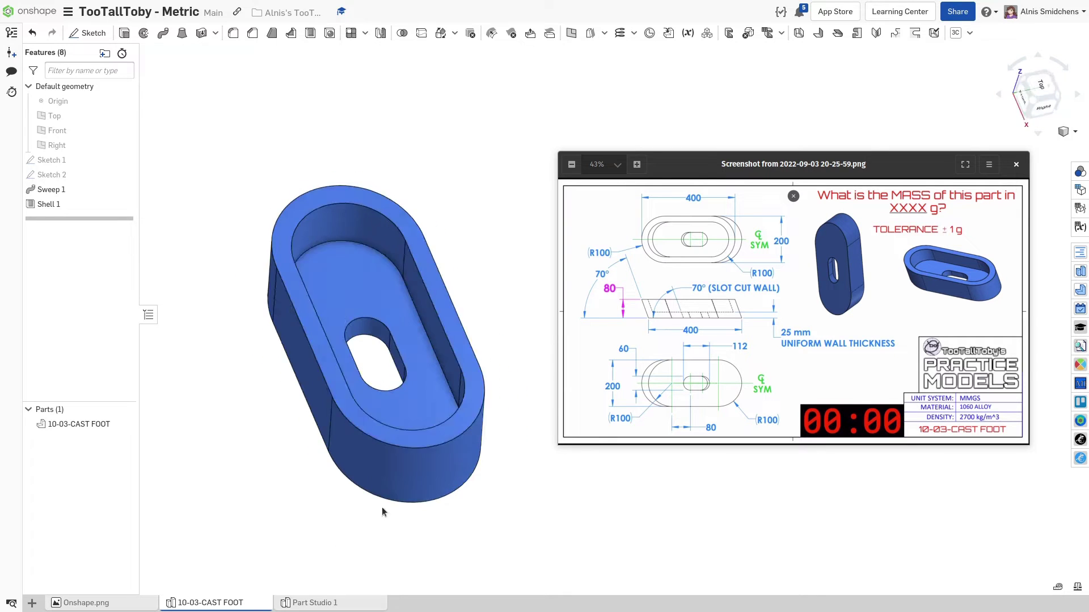
# In Part Studio 1, sketch a slanted line about 50 mm long on the Front plane, running up and left from the origin.
pyautogui.moveTo(738, 171)
pyautogui.mouseDown()
pyautogui.moveTo(746, 149)
pyautogui.moveTo(736, 153)
pyautogui.mouseUp()
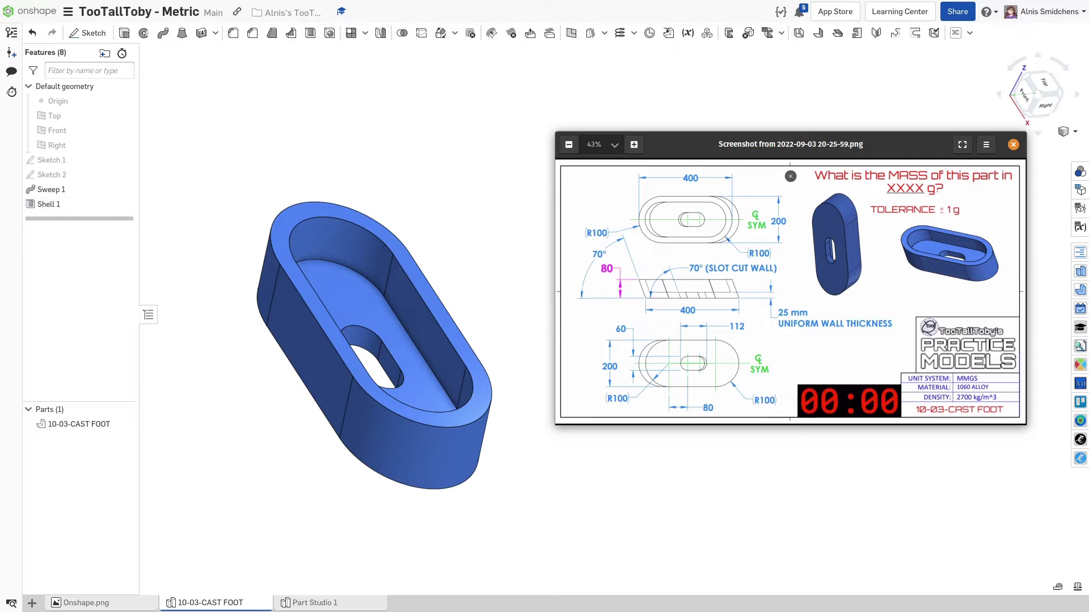
pyautogui.click(327, 608)
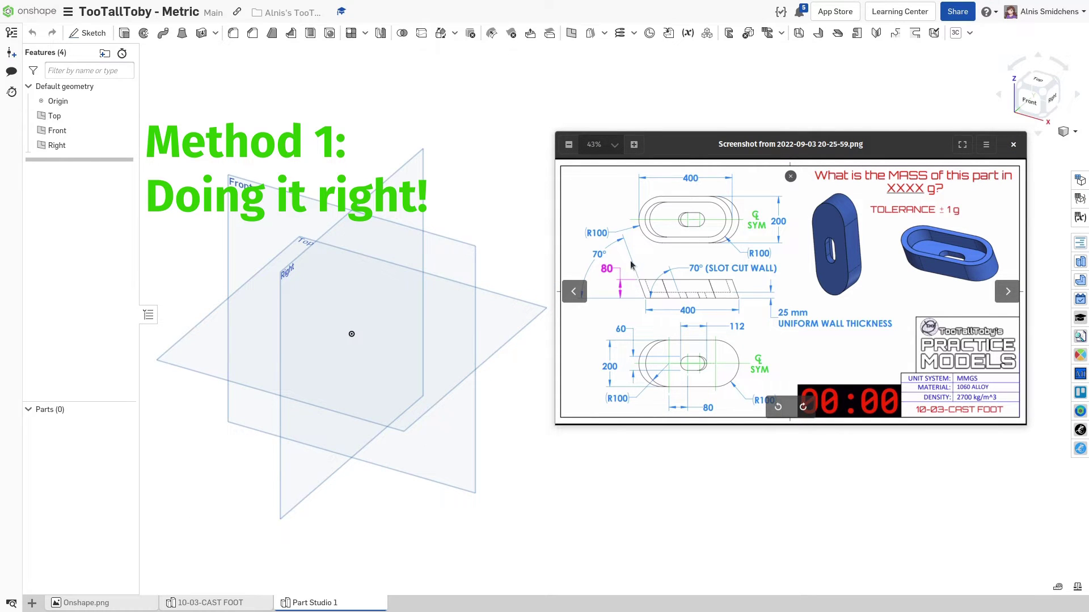
pyautogui.click(438, 257)
pyautogui.hotkey('shift', 's')
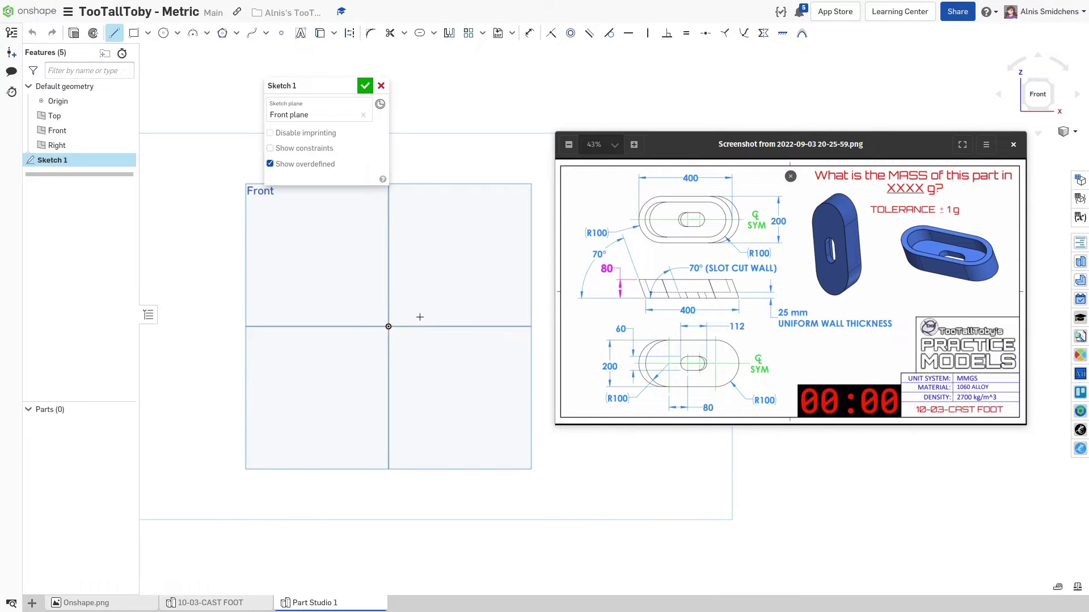
pyautogui.click(338, 247)
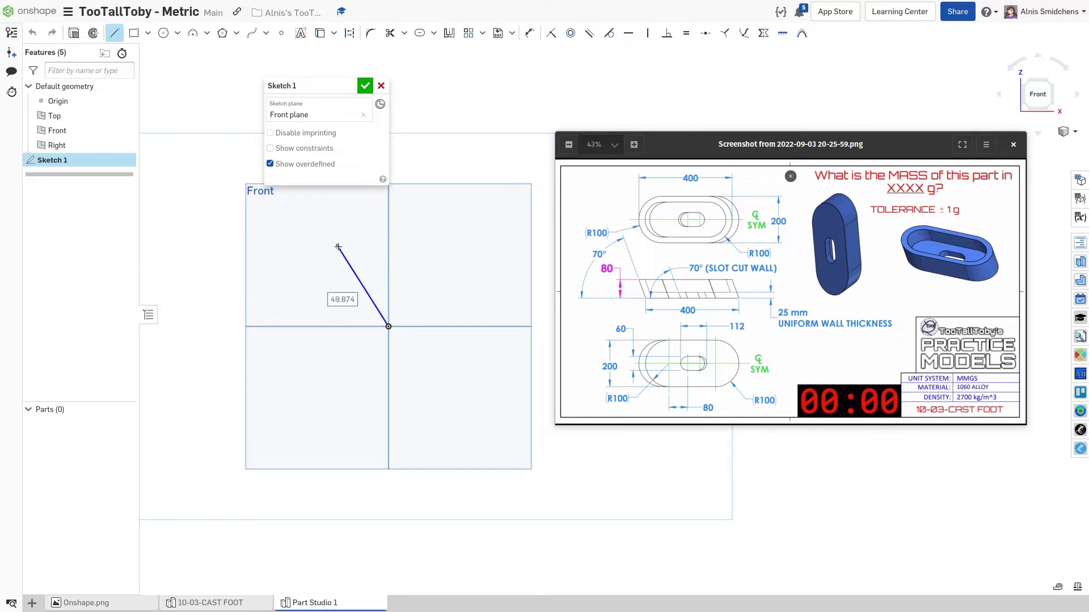
pyautogui.press('Escape')
# Dimension the slanted line's vertical height from the origin to its upper end as 80 mm.
pyautogui.press('d')
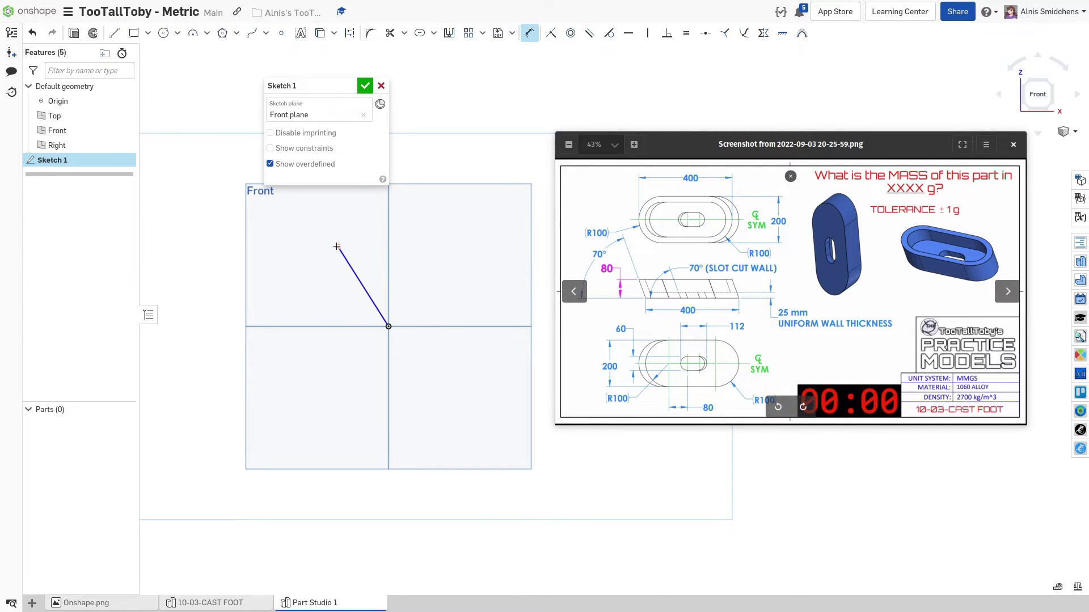
pyautogui.click(445, 327)
pyautogui.click(338, 247)
pyautogui.click(447, 301)
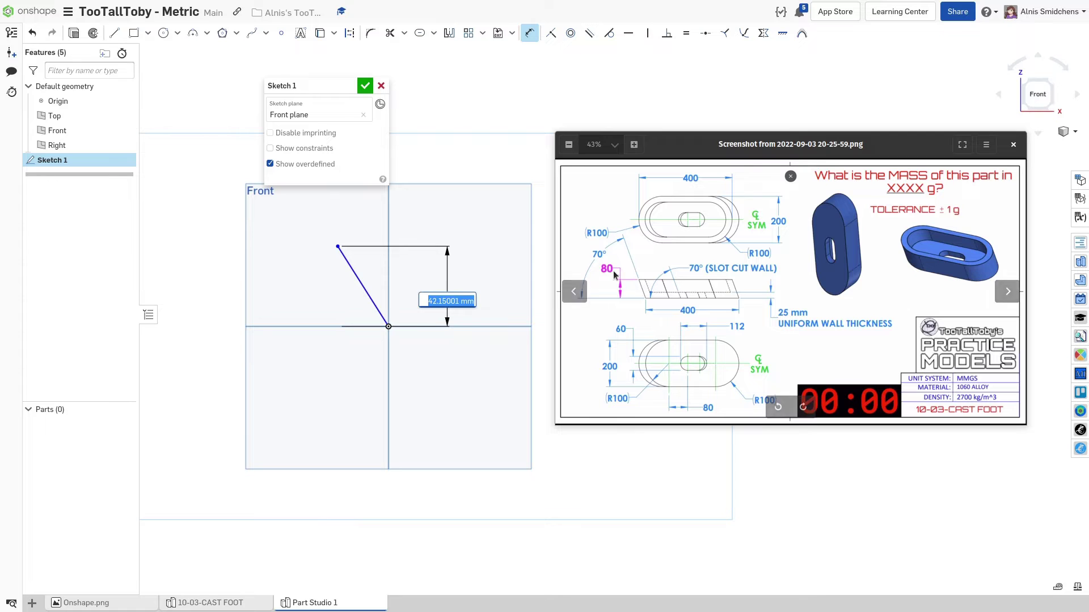
pyautogui.write('80')
pyautogui.press('Return')
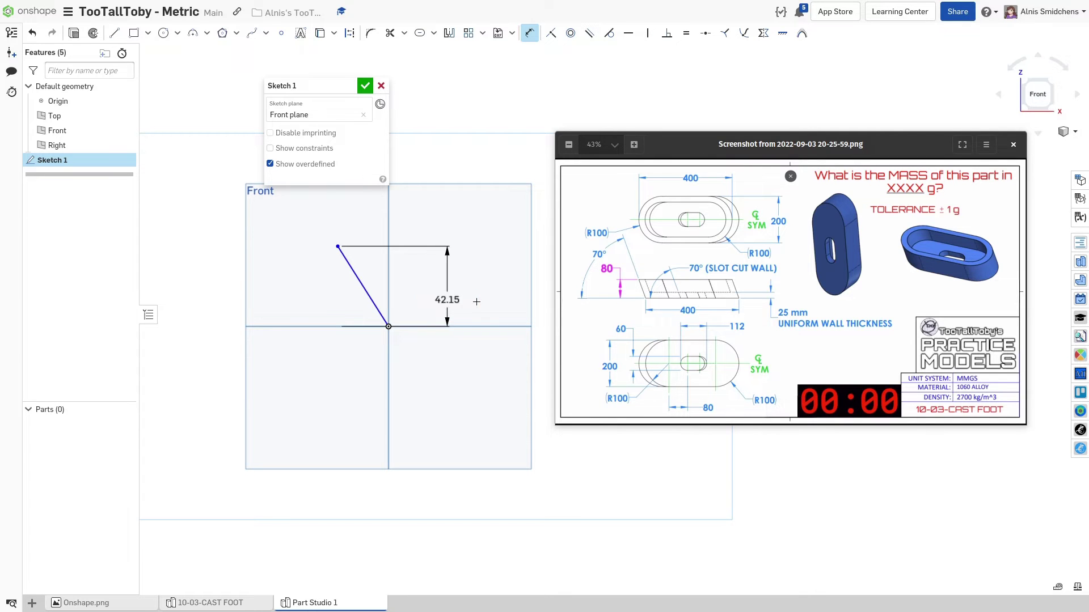
# Set the angle between the slanted line and the horizontal plane line to 70° and finish the sketch.
pyautogui.click(354, 274)
pyautogui.click(306, 326)
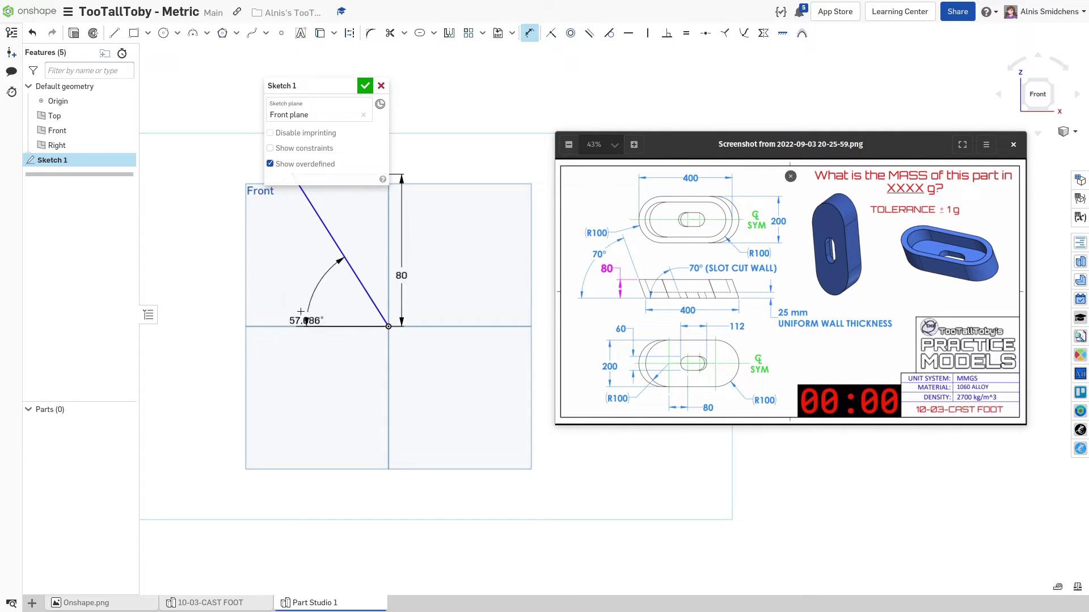
pyautogui.click(306, 292)
pyautogui.write('70')
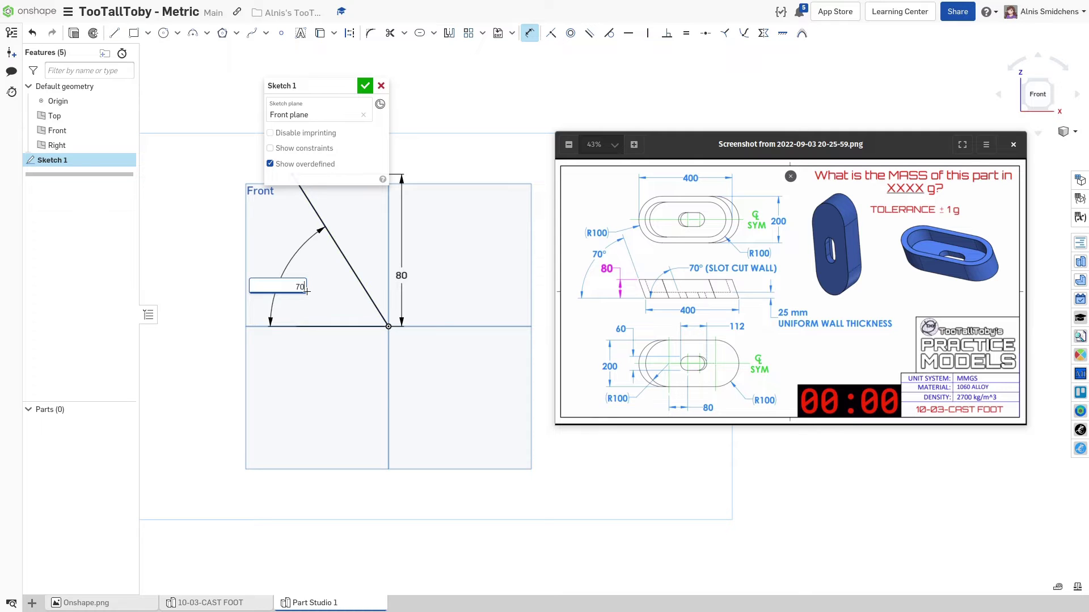
pyautogui.press('Return')
pyautogui.moveTo(405, 285); pyautogui.dragTo(386, 398, button='middle')
pyautogui.scroll(-1, 386, 399)
pyautogui.press('Escape')
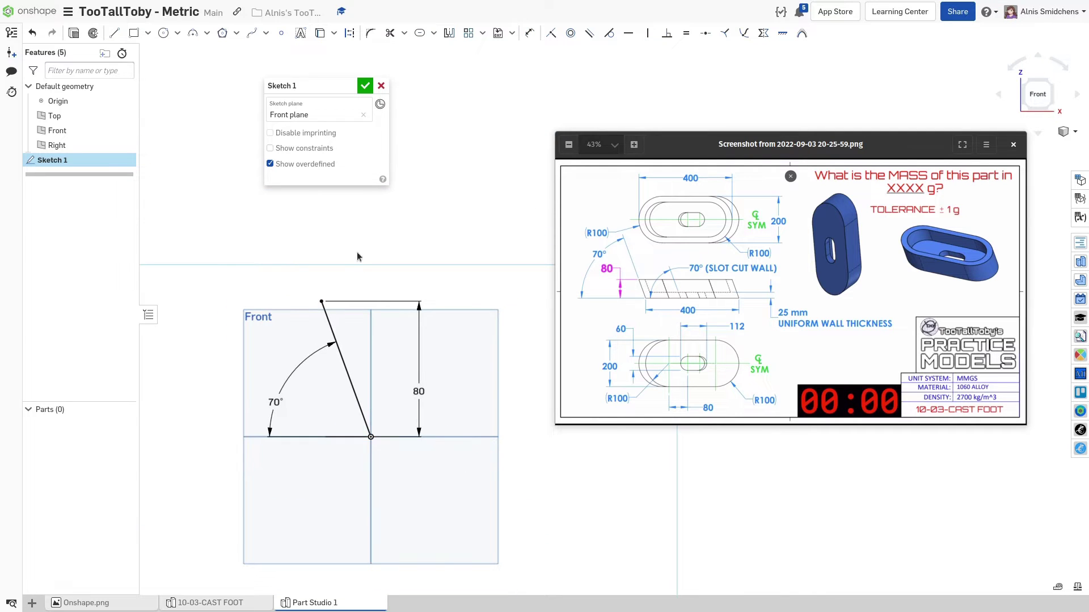
pyautogui.click(365, 87)
# Start a Top plane sketch and build a 200 mm wide slot around a horizontal construction line about 110 mm long.
pyautogui.moveTo(459, 256); pyautogui.dragTo(465, 305, button='right')
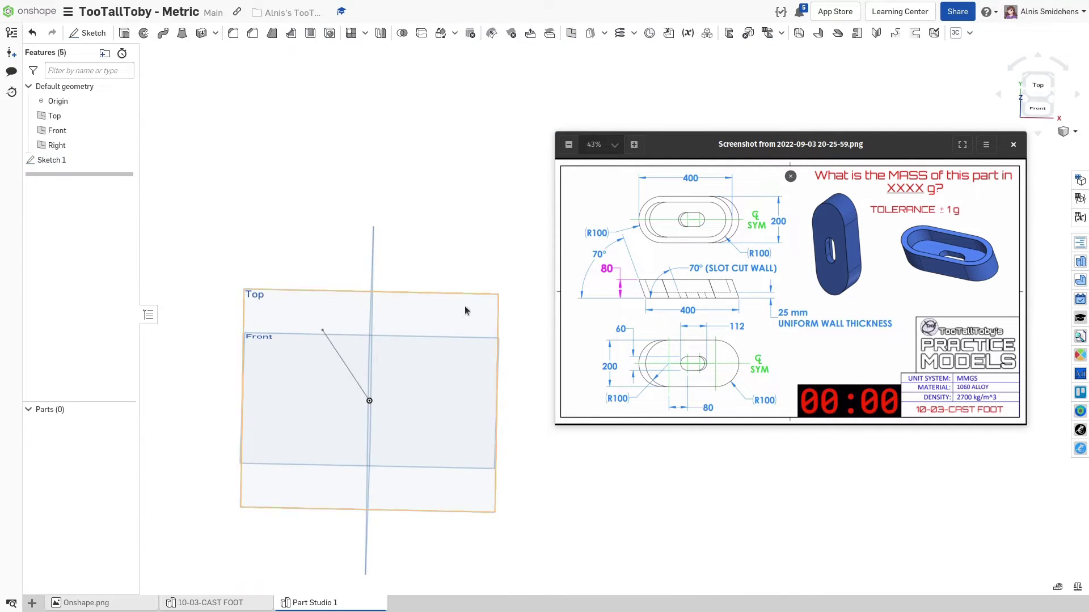
pyautogui.click(464, 323)
pyautogui.hotkey('shift', 's')
pyautogui.press('n')
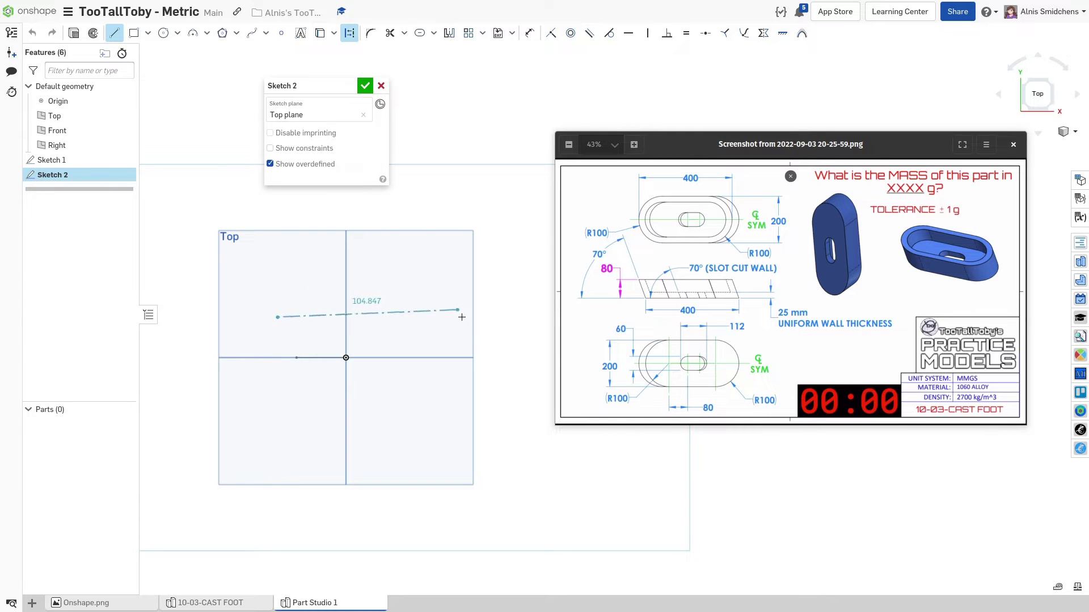
pyautogui.click(419, 33)
pyautogui.click(410, 317)
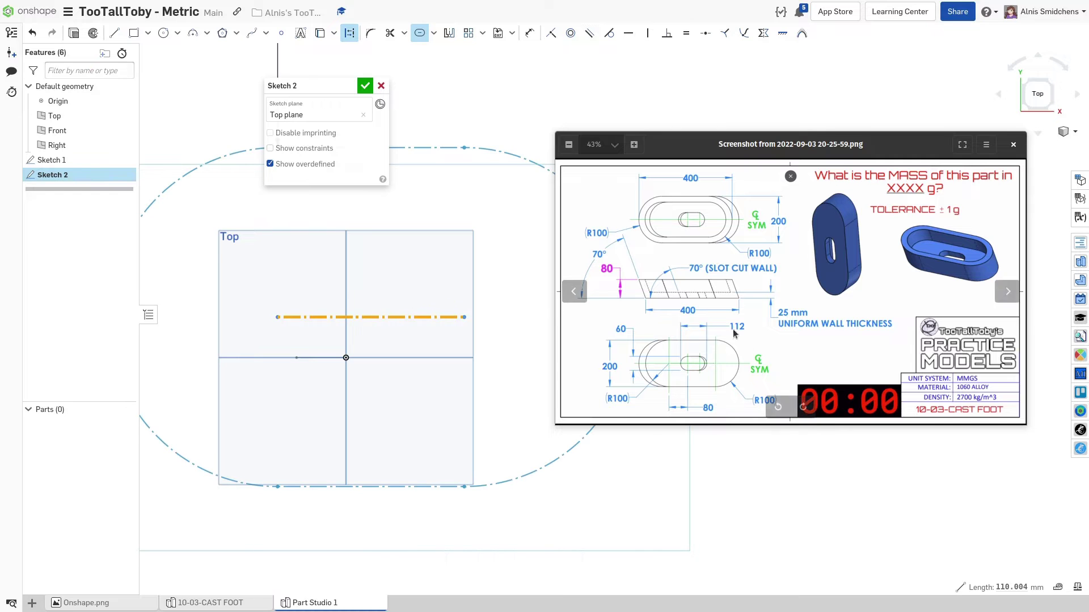
# Make the large slot's outline regular geometry instead of construction and place its diameter dimension just above the outline.
pyautogui.scroll(-5, 430, 253)
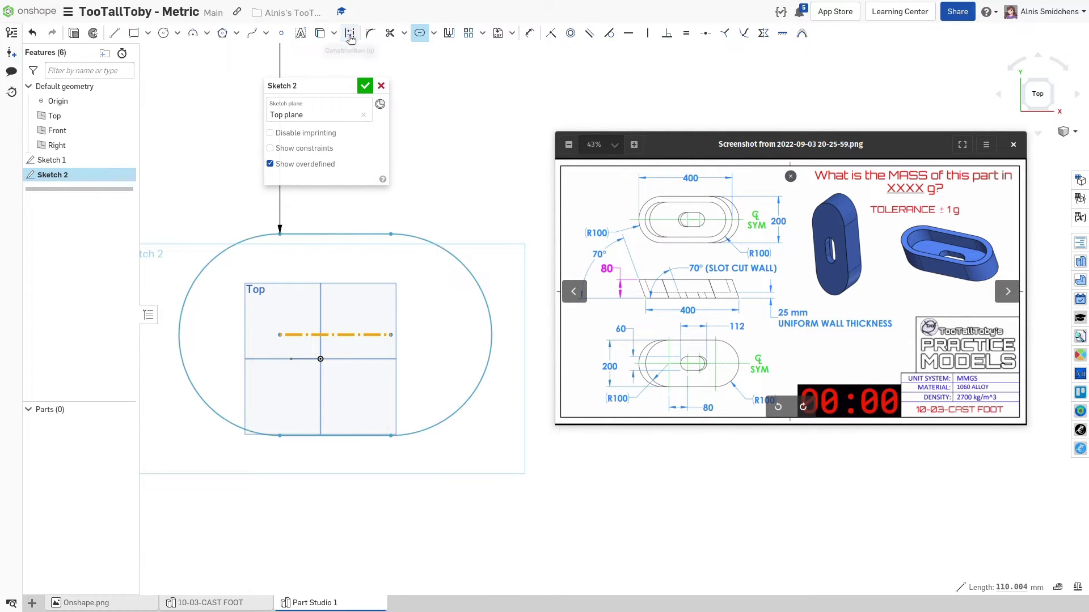
pyautogui.scroll(-3, 423, 270)
pyautogui.moveTo(293, 211); pyautogui.dragTo(267, 273, button='middle')
pyautogui.moveTo(268, 272); pyautogui.dragTo(262, 394)
pyautogui.moveTo(306, 385); pyautogui.dragTo(336, 346, button='middle')
pyautogui.scroll(2, 339, 345)
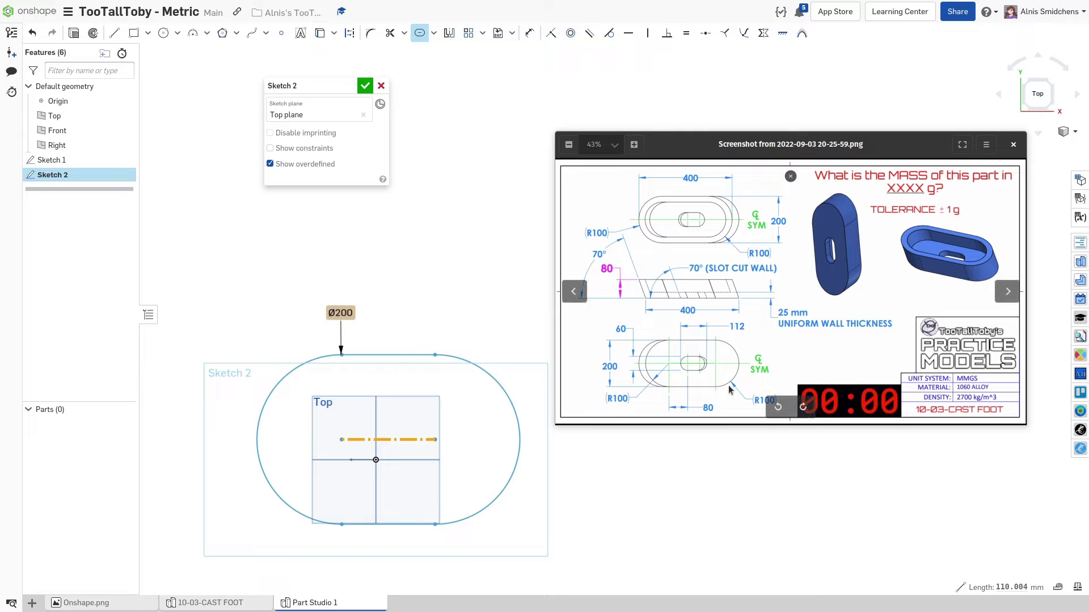
pyautogui.click(368, 319)
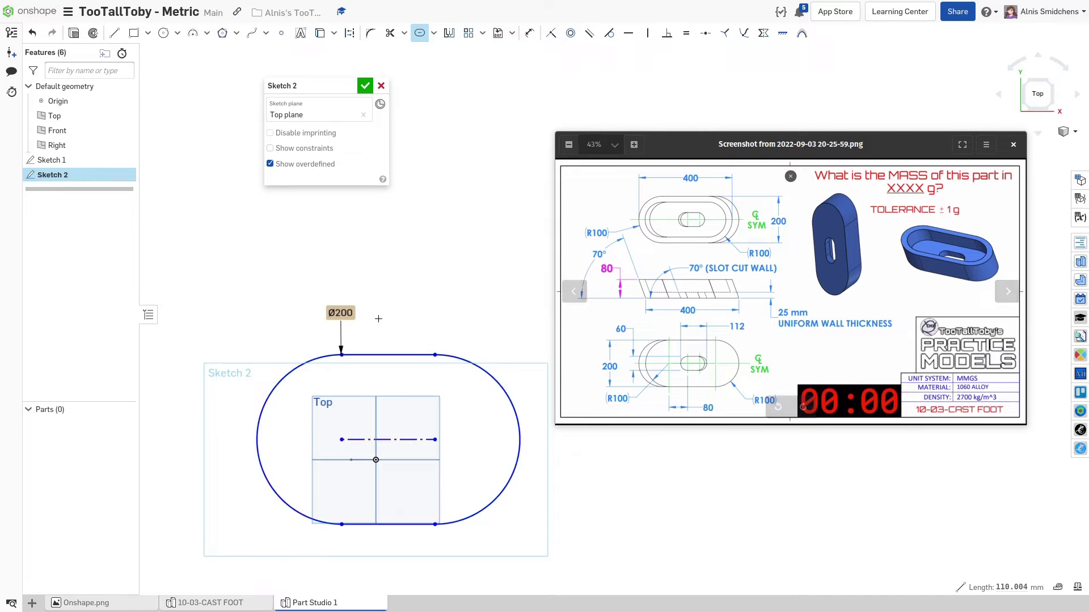
pyautogui.scroll(1, 382, 347)
pyautogui.moveTo(396, 336); pyautogui.dragTo(397, 278, button='middle')
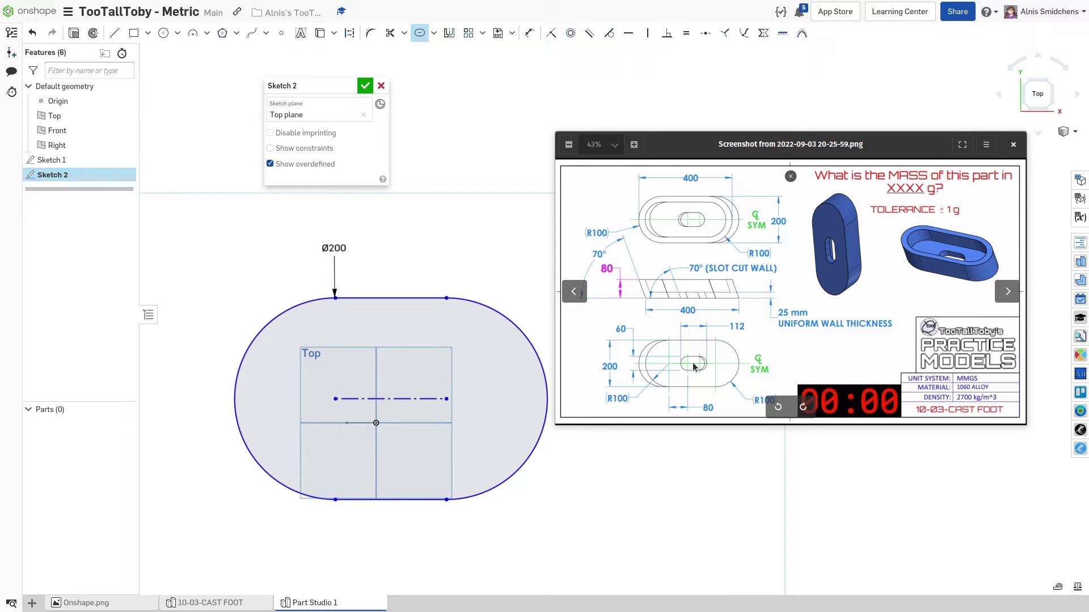
# Dimension the large slot's overall length between its two end arcs as 400 mm.
pyautogui.moveTo(525, 311); pyautogui.dragTo(474, 304, button='middle')
pyautogui.press('d')
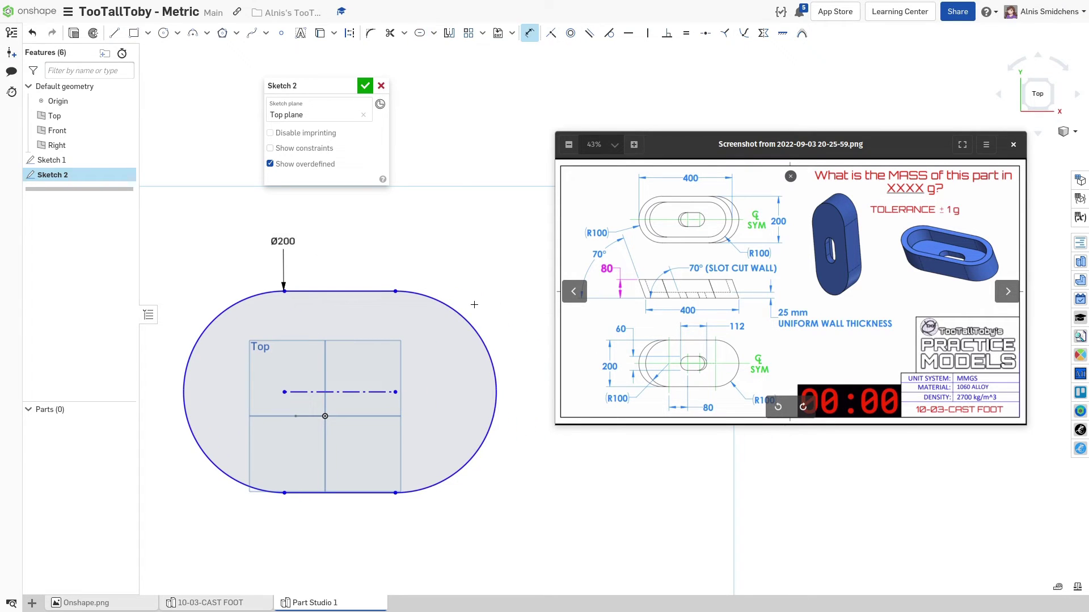
pyautogui.click(485, 347)
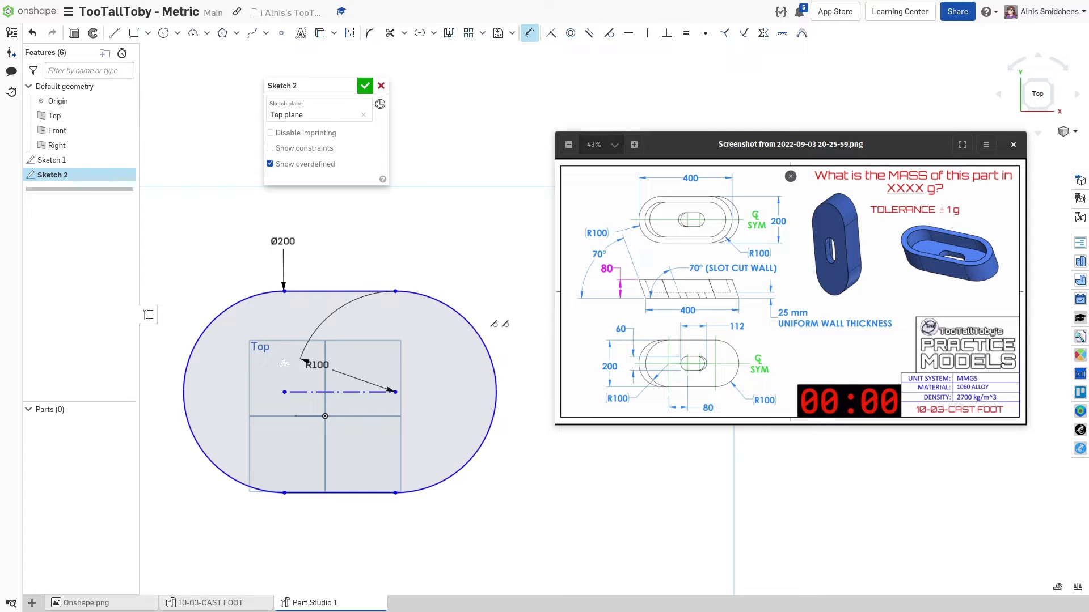
pyautogui.click(239, 284)
pyautogui.click(375, 228)
pyautogui.write('4')
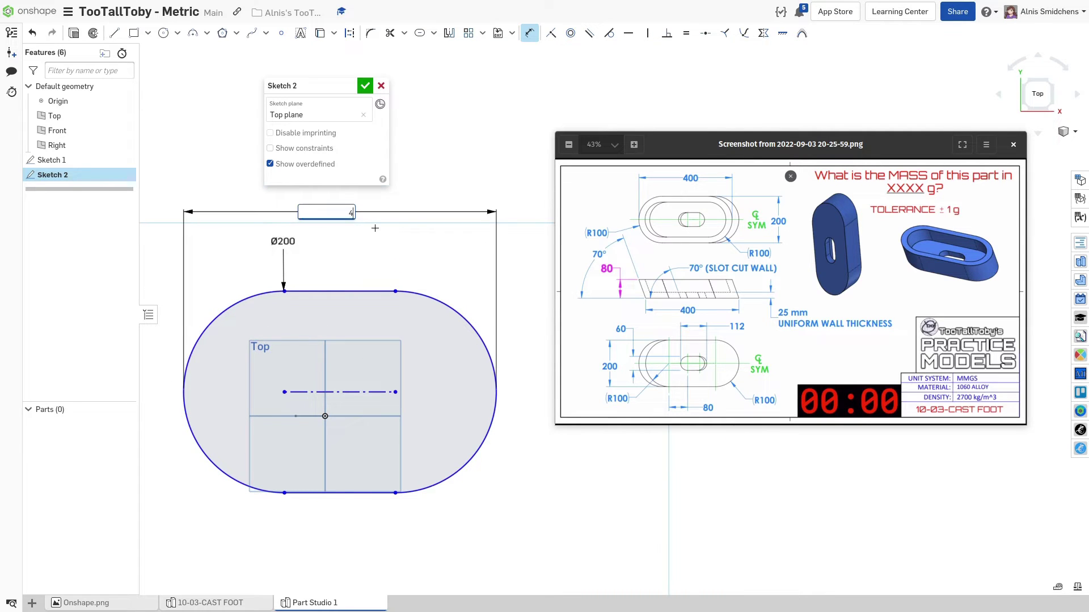
pyautogui.press('Return')
pyautogui.scroll(-2, 391, 241)
pyautogui.press('Escape')
pyautogui.moveTo(465, 255); pyautogui.dragTo(427, 261, button='middle')
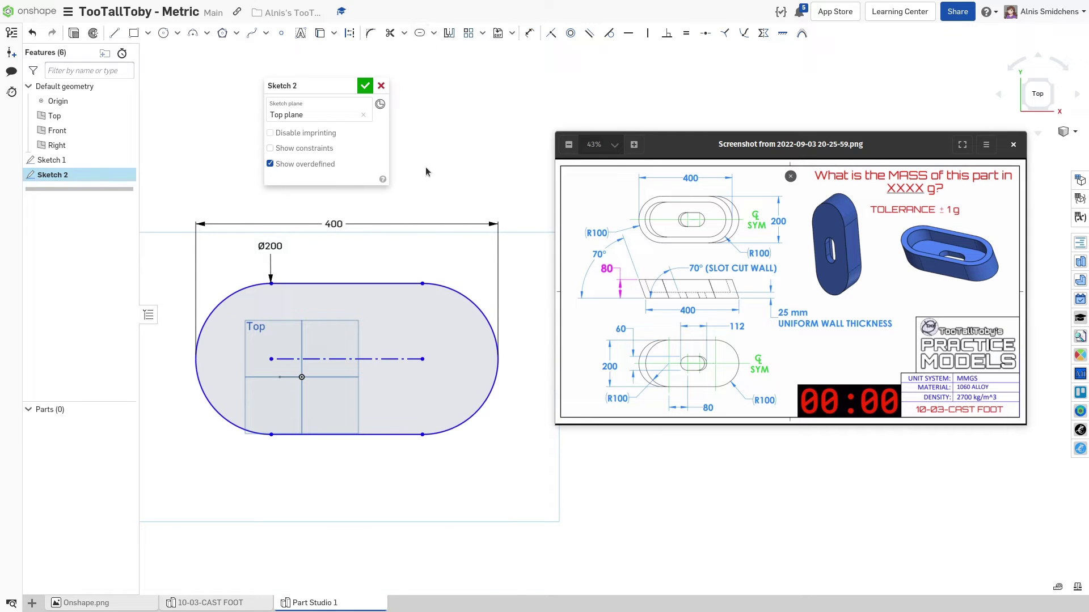
# Draw a second horizontal construction line about 130 mm long above the large slot and build a slot around it.
pyautogui.press('d')
pyautogui.moveTo(386, 248); pyautogui.dragTo(348, 264, button='middle')
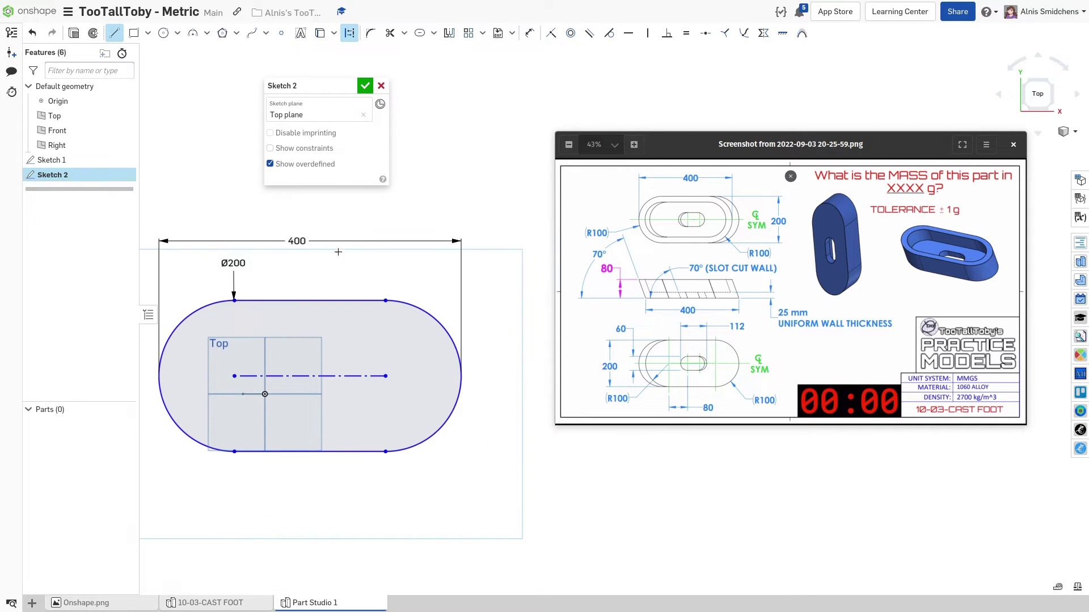
pyautogui.click(434, 262)
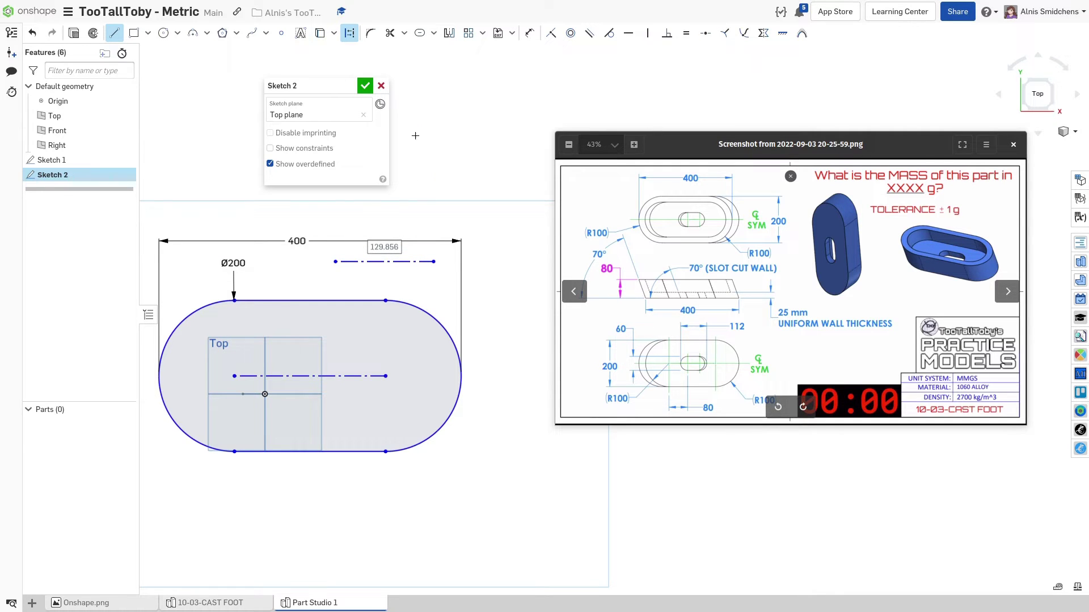
pyautogui.click(419, 34)
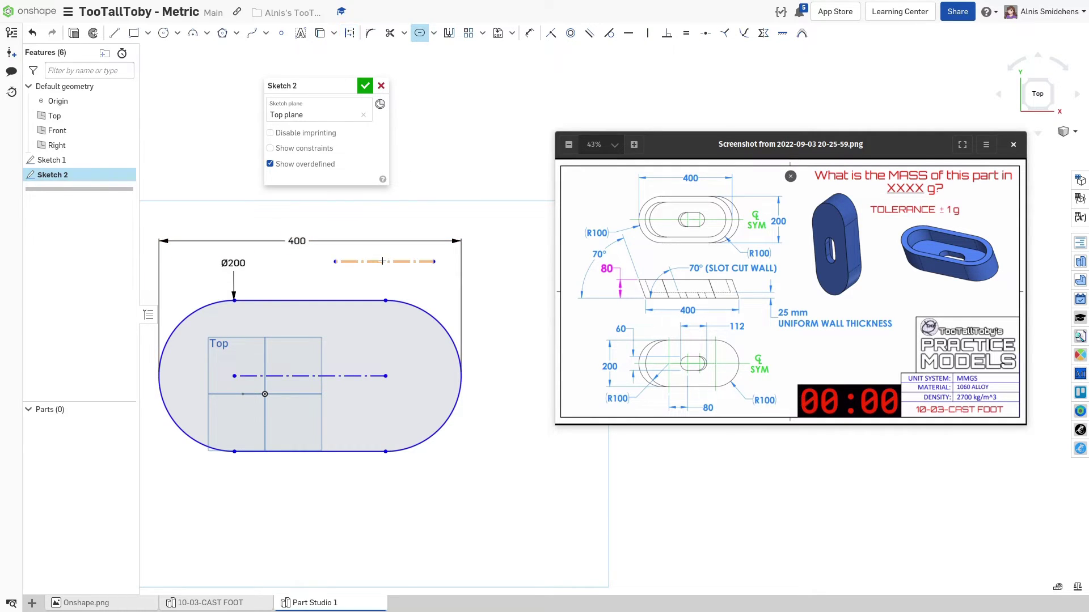
pyautogui.click(383, 261)
pyautogui.moveTo(420, 224); pyautogui.dragTo(388, 451, button='middle')
pyautogui.click(416, 244)
# Move the second slot's diameter dimension close to its outline and set the diameter to 60 mm.
pyautogui.scroll(-3, 387, 442)
pyautogui.scroll(1, 372, 383)
pyautogui.moveTo(323, 267); pyautogui.dragTo(280, 426)
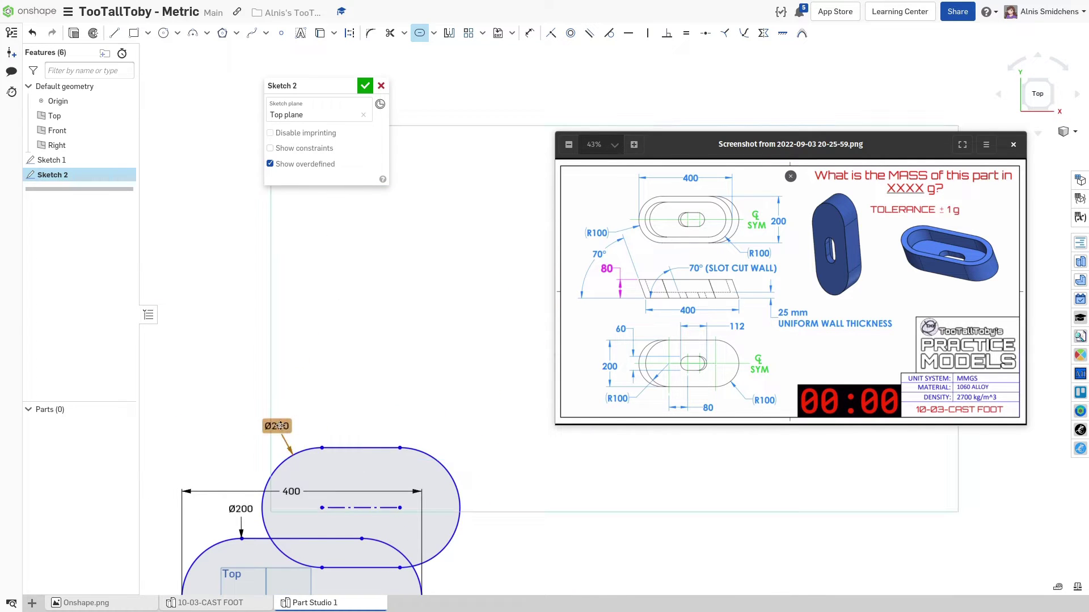
pyautogui.click(280, 425)
pyautogui.moveTo(358, 398); pyautogui.dragTo(385, 337, button='middle')
pyautogui.write('6')
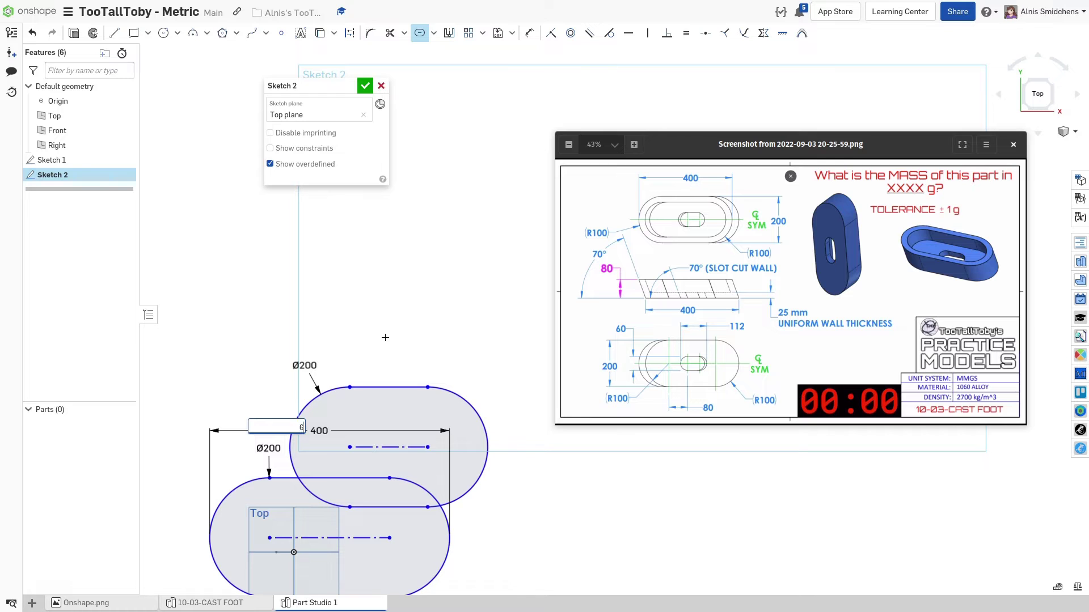
pyautogui.write('0')
pyautogui.press('Return')
pyautogui.scroll(3, 366, 462)
pyautogui.moveTo(393, 492)
pyautogui.mouseDown(button='middle')
pyautogui.moveTo(435, 393)
pyautogui.moveTo(422, 355)
pyautogui.moveTo(379, 359)
pyautogui.mouseUp(button='middle')
pyautogui.press('Escape')
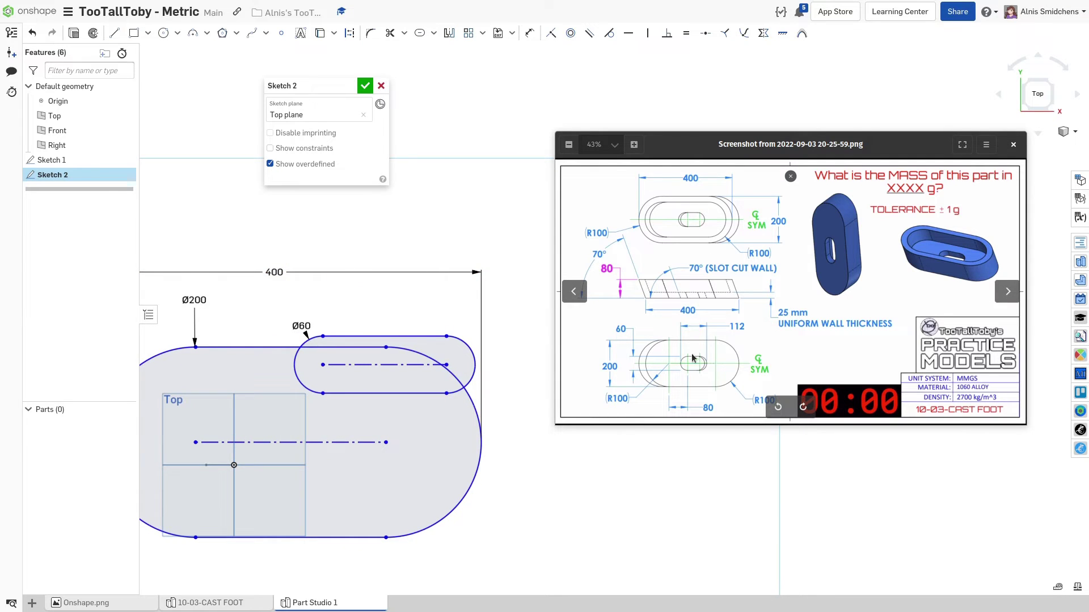
# Dimension the small slot's overall length between its two end arcs as 112 mm.
pyautogui.press('d')
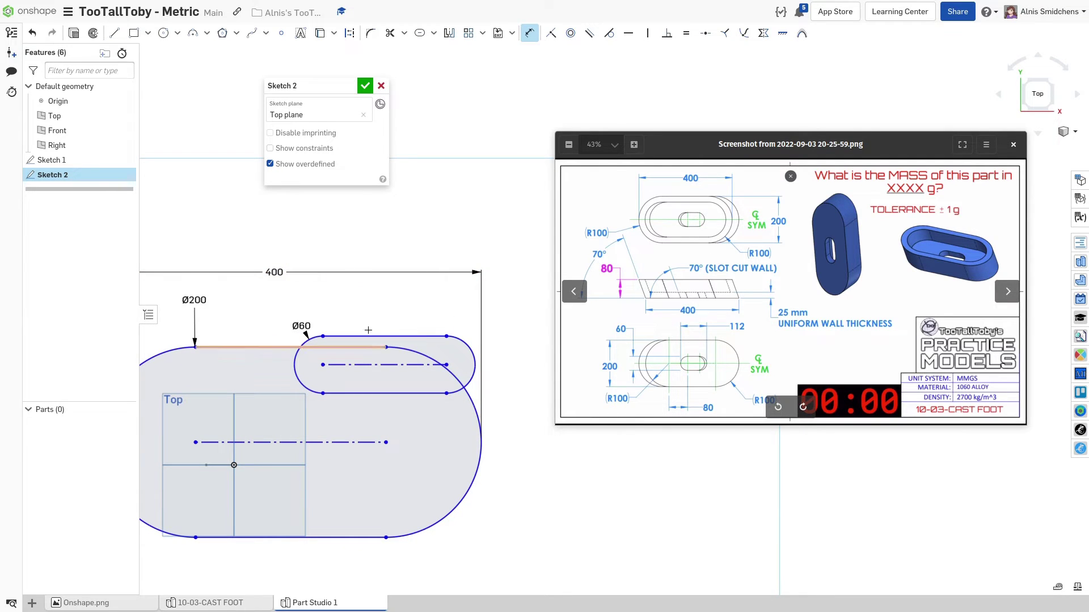
pyautogui.click(299, 356)
pyautogui.click(475, 362)
pyautogui.click(390, 295)
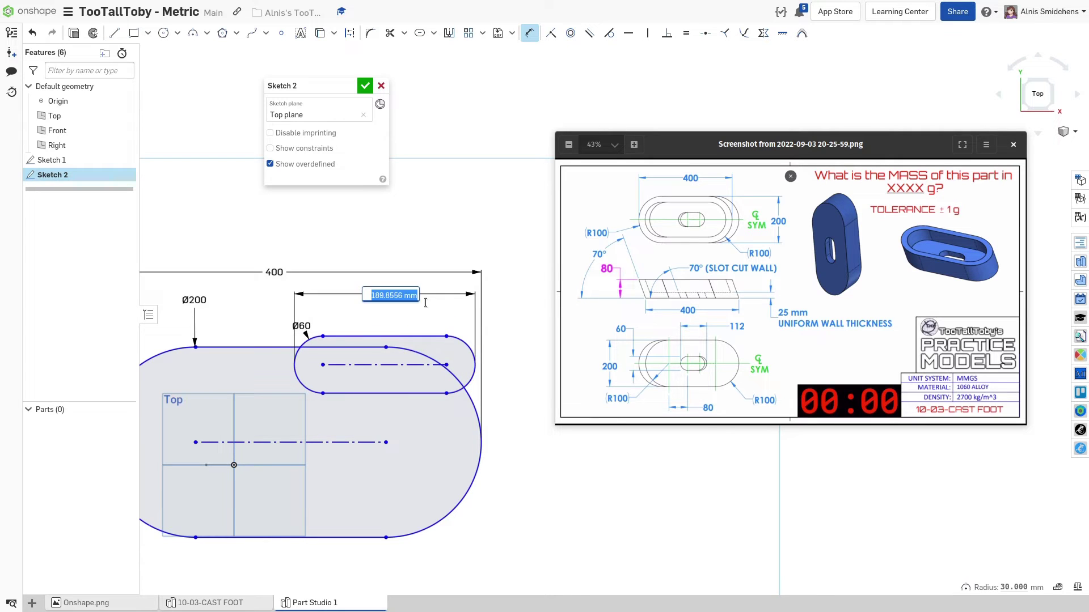
pyautogui.write('112')
pyautogui.press('Return')
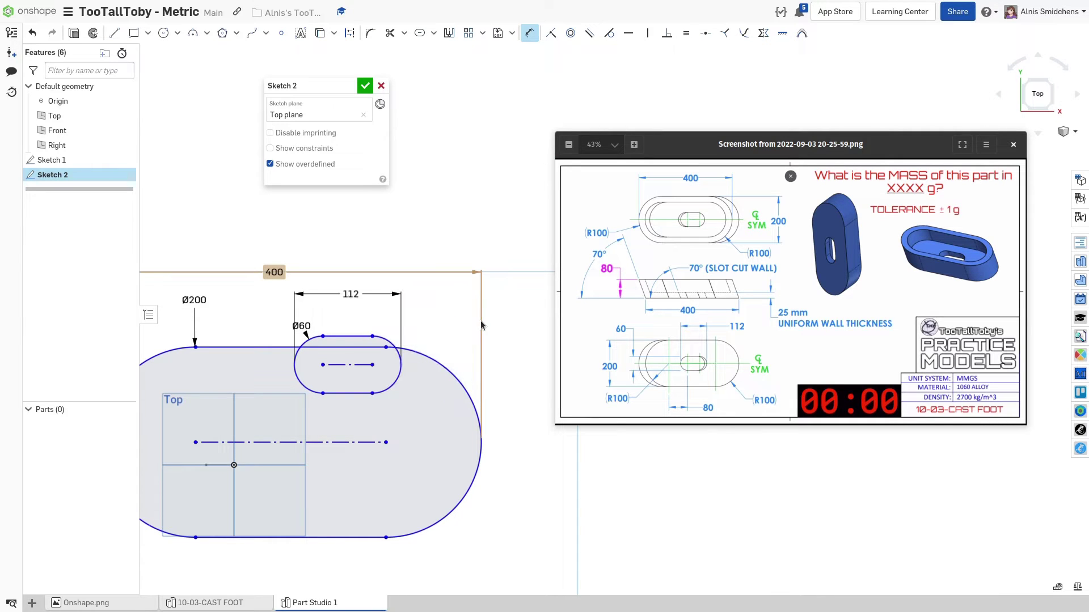
pyautogui.scroll(-1, 481, 325)
pyautogui.press('Escape')
pyautogui.moveTo(459, 338); pyautogui.dragTo(483, 330, button='middle')
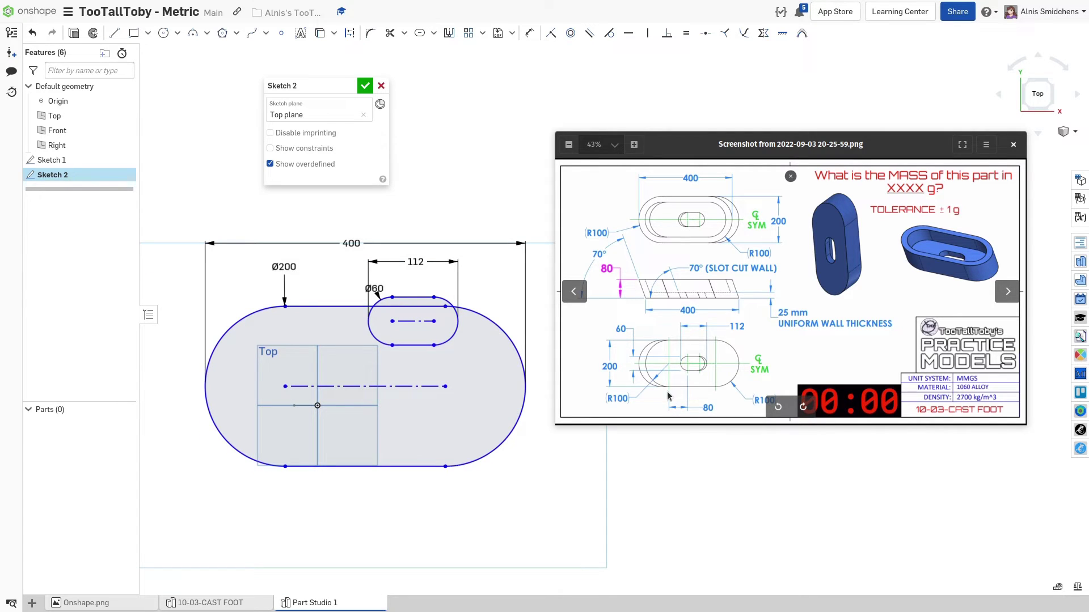
# Set the horizontal distance between the left arc endpoints of the large and small slots to 80 mm.
pyautogui.press('d')
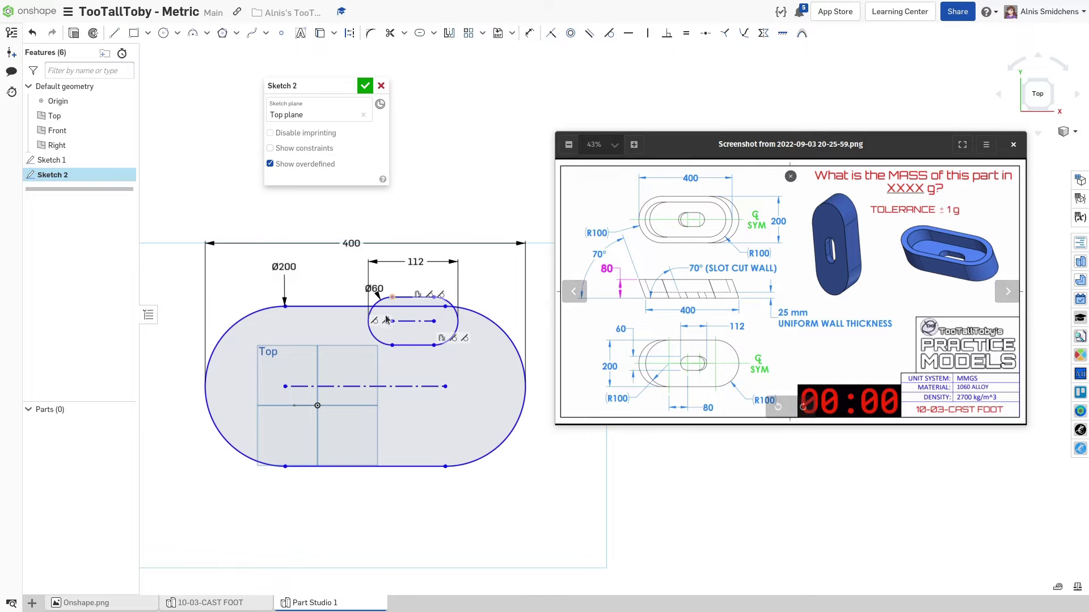
pyautogui.click(285, 466)
pyautogui.click(392, 344)
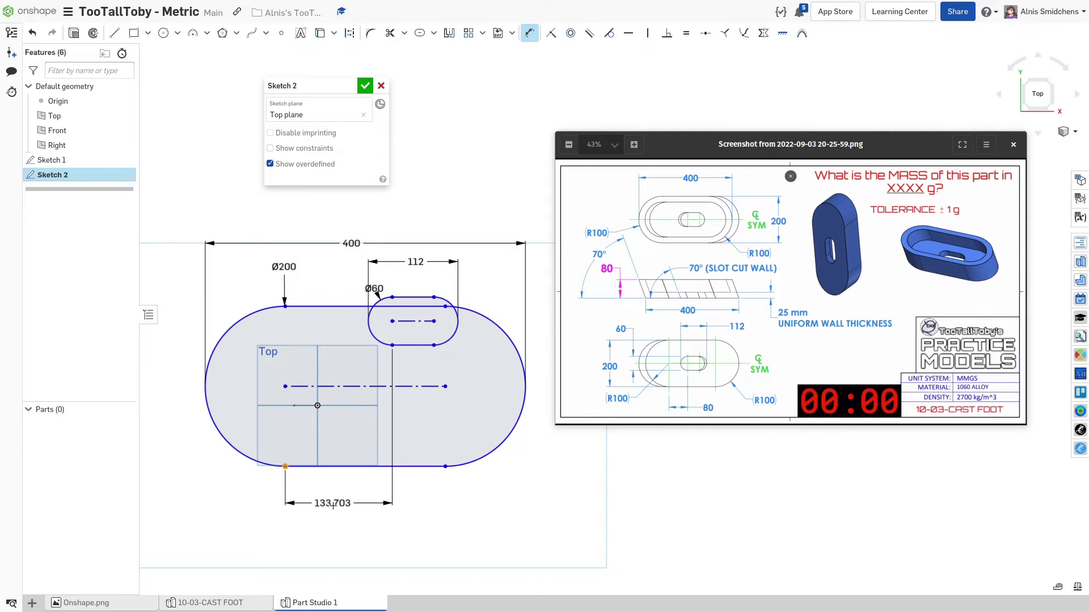
pyautogui.click(345, 514)
pyautogui.write('80')
pyautogui.press('Return')
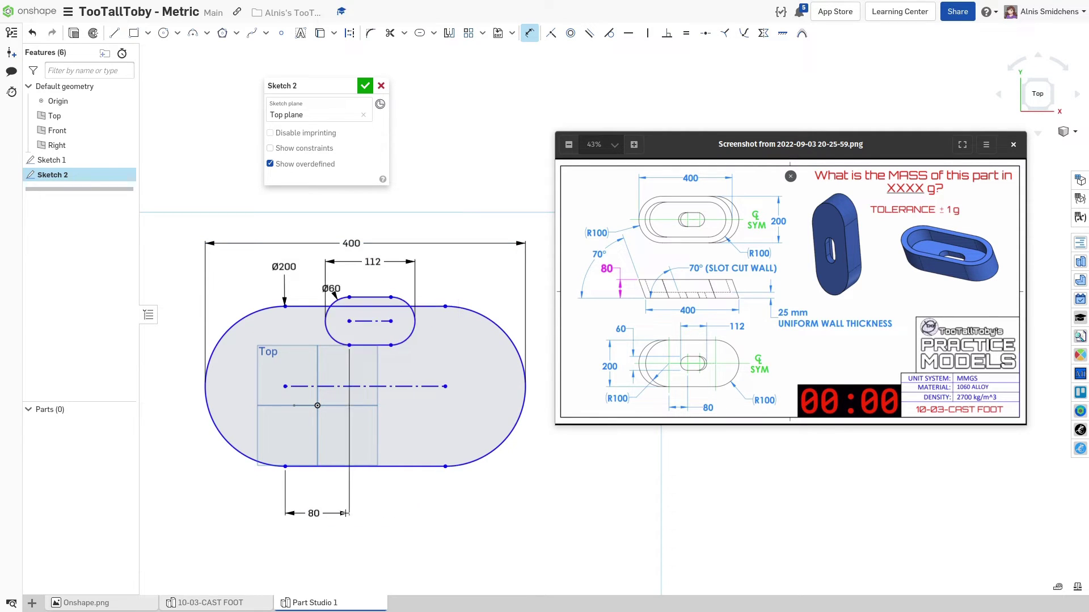
pyautogui.press('Escape')
# Constrain the large slot's centerline midpoint to the origin, align the small slot on the same centerline, and finish the sketch.
pyautogui.click(360, 386)
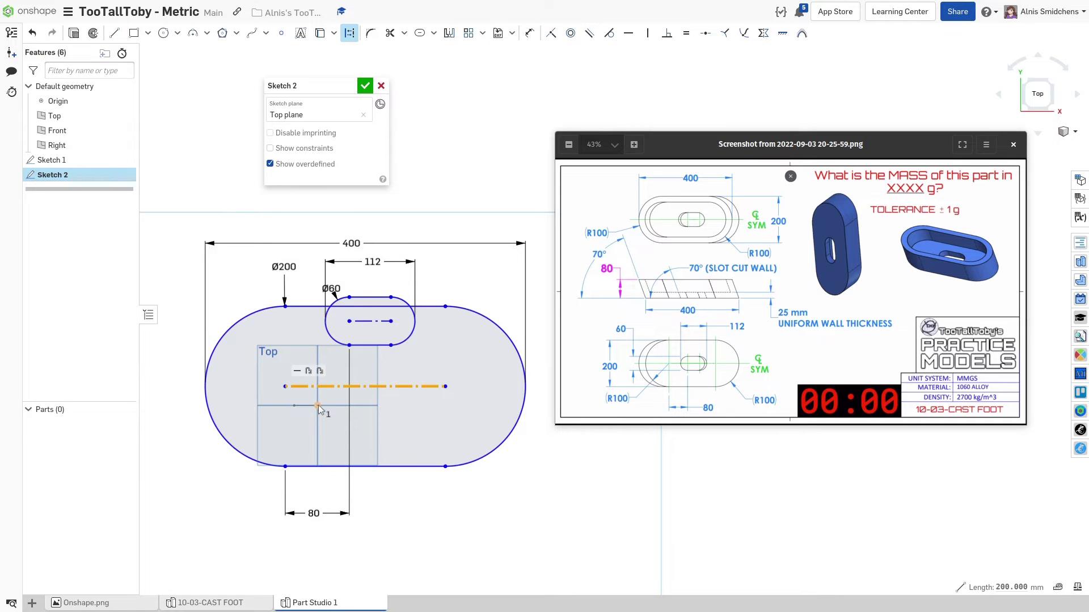
pyautogui.click(317, 406)
pyautogui.click(451, 426)
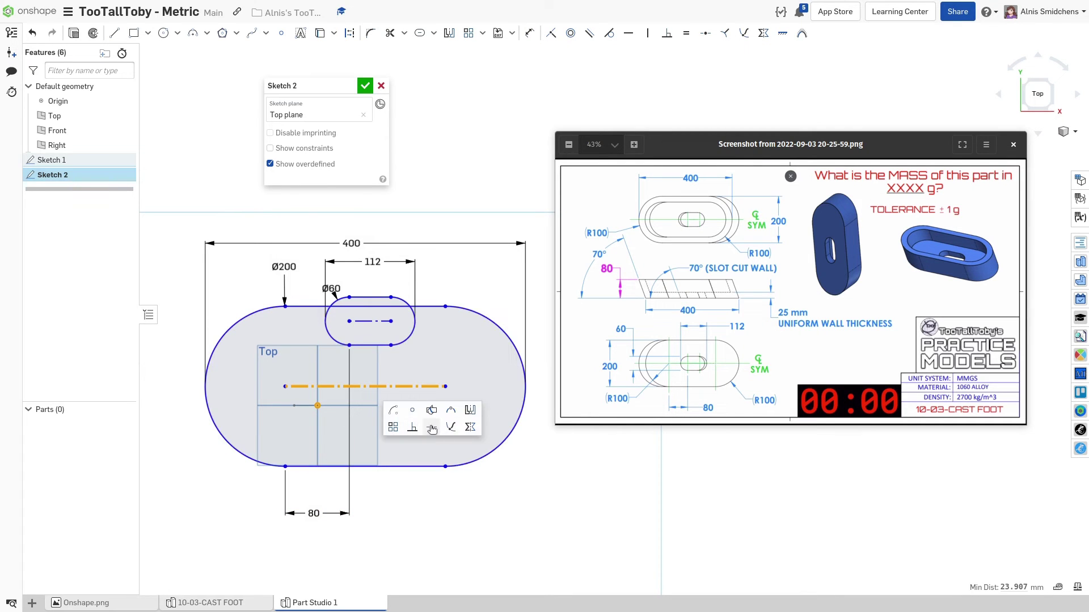
pyautogui.moveTo(299, 324); pyautogui.dragTo(304, 409)
pyautogui.moveTo(324, 458); pyautogui.dragTo(367, 441, button='middle')
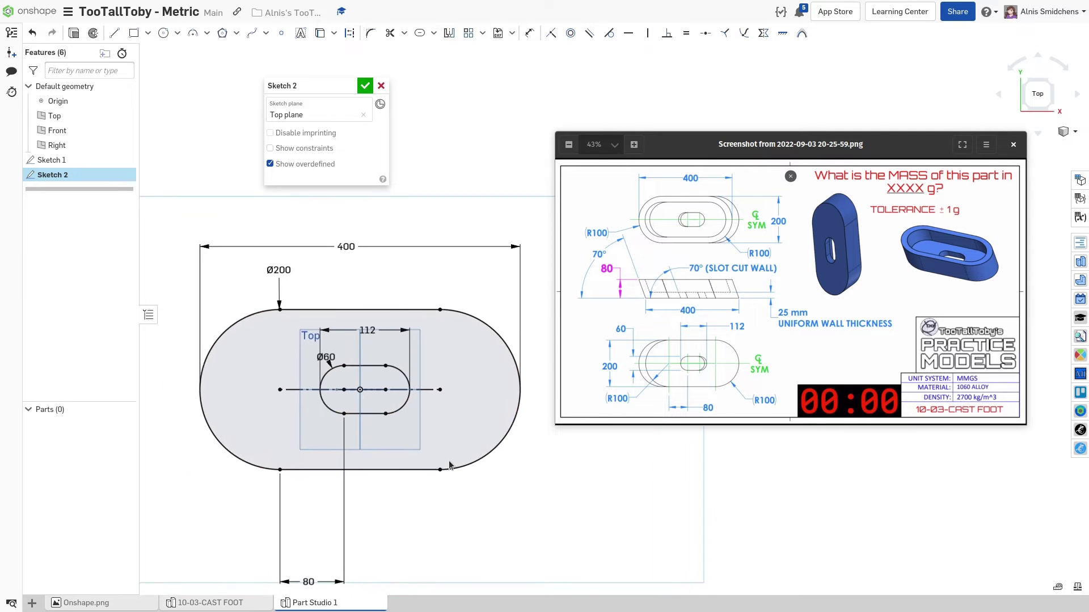
pyautogui.moveTo(448, 373); pyautogui.dragTo(453, 292, button='right')
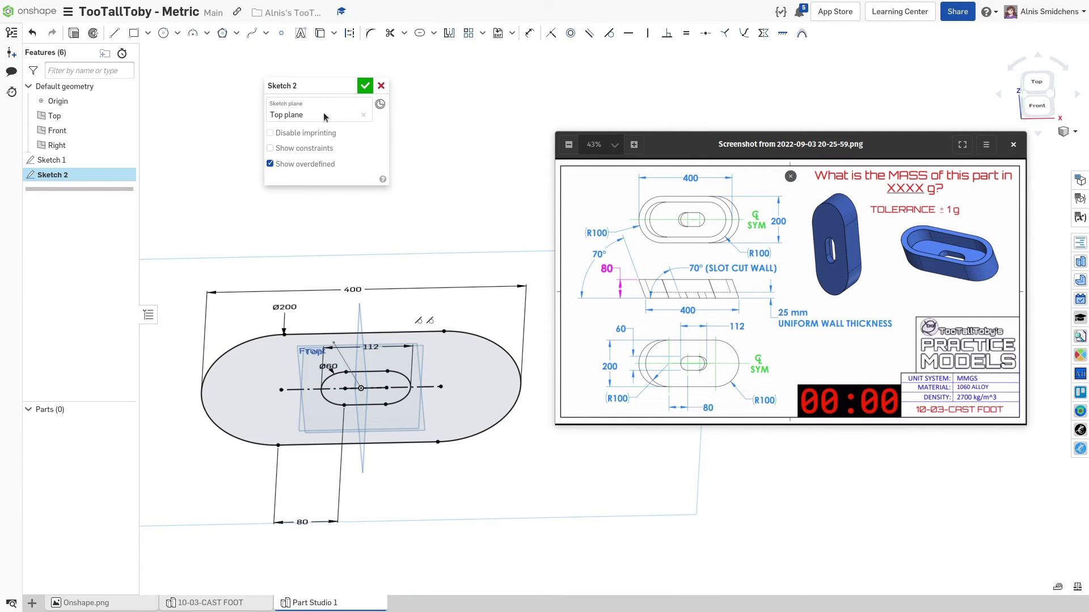
pyautogui.click(363, 85)
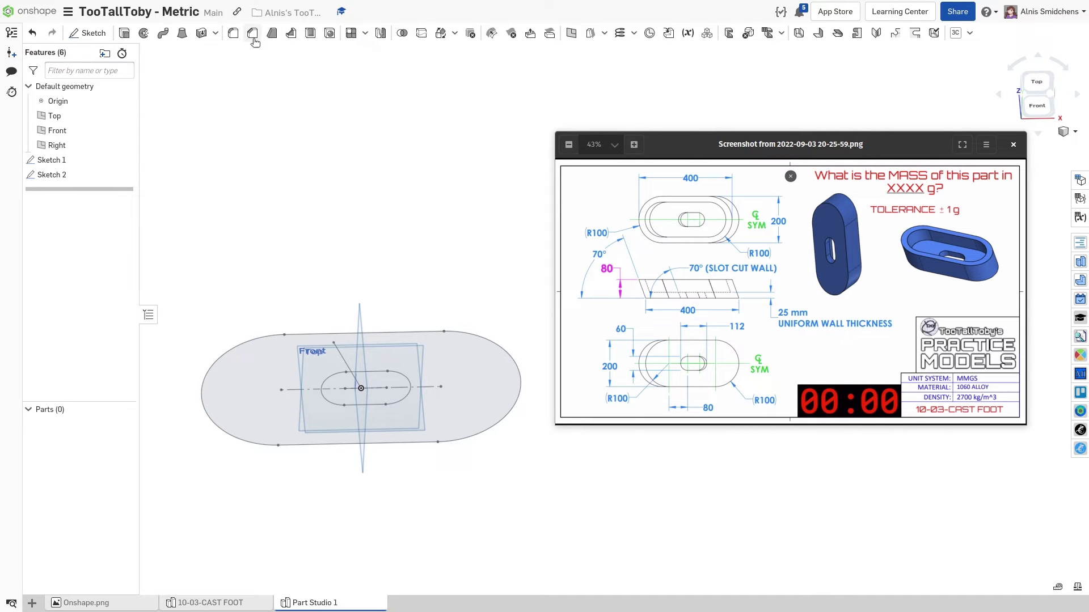
# Sweep the region between the two slot outlines along the 70° path line as a new solid.
pyautogui.click(163, 34)
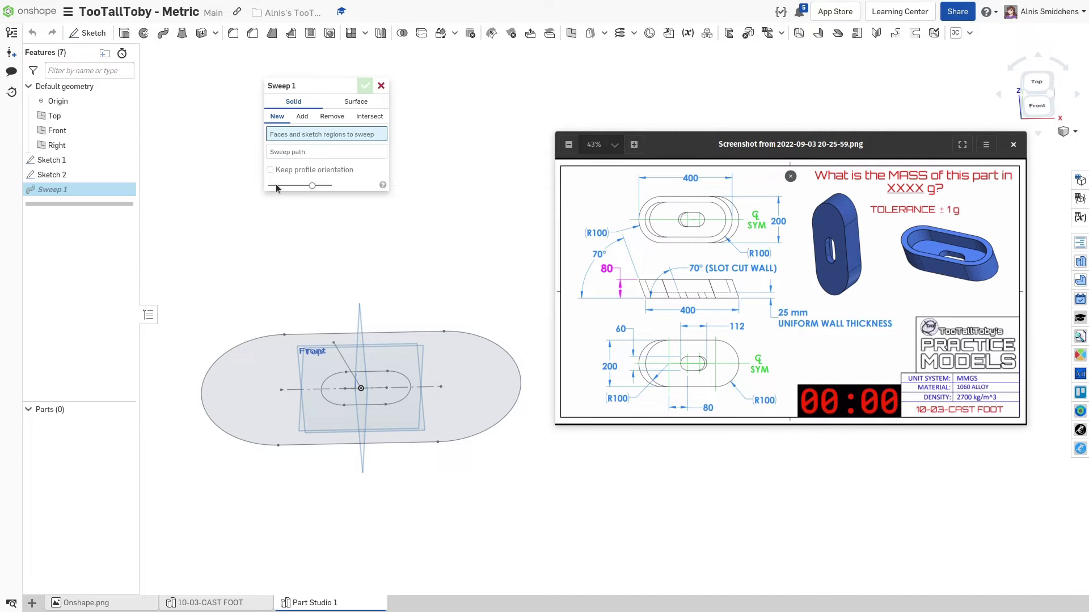
pyautogui.click(474, 363)
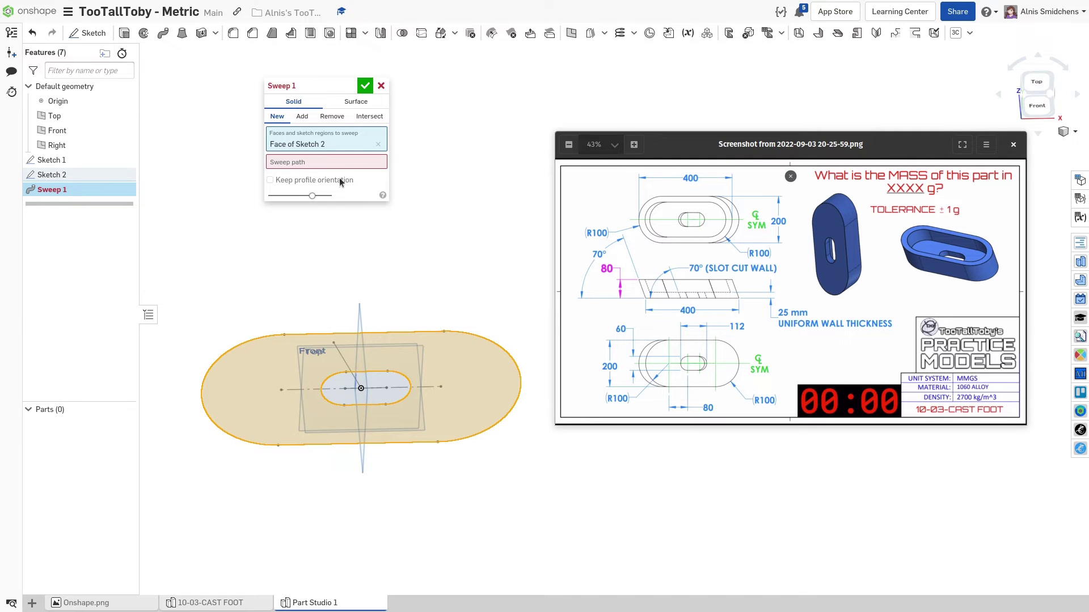
pyautogui.click(344, 363)
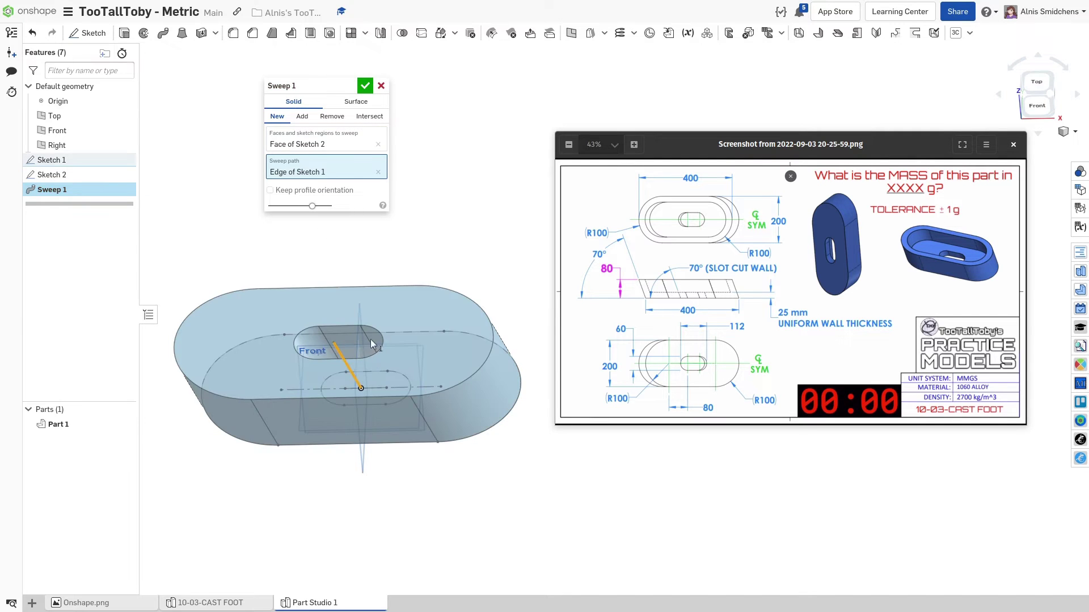
pyautogui.moveTo(415, 316)
pyautogui.mouseDown(button='right')
pyautogui.moveTo(389, 265)
pyautogui.moveTo(388, 278)
pyautogui.mouseUp(button='right')
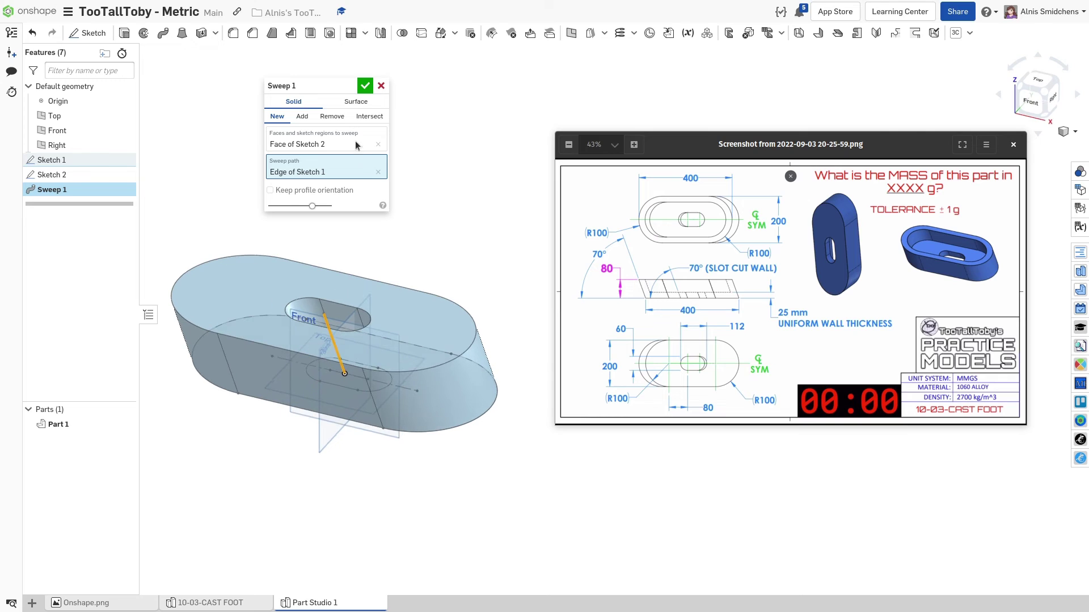
pyautogui.click(364, 86)
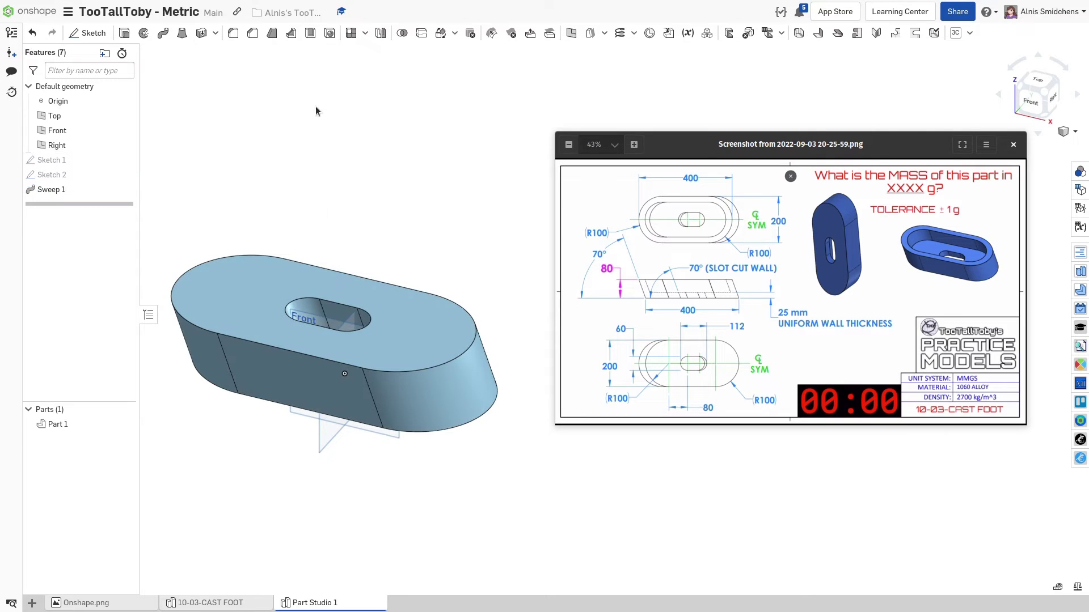
# Shell the part with a 25 mm wall thickness, removing the top face and the wall faces of the small slot opening.
pyautogui.click(311, 33)
pyautogui.click(397, 307)
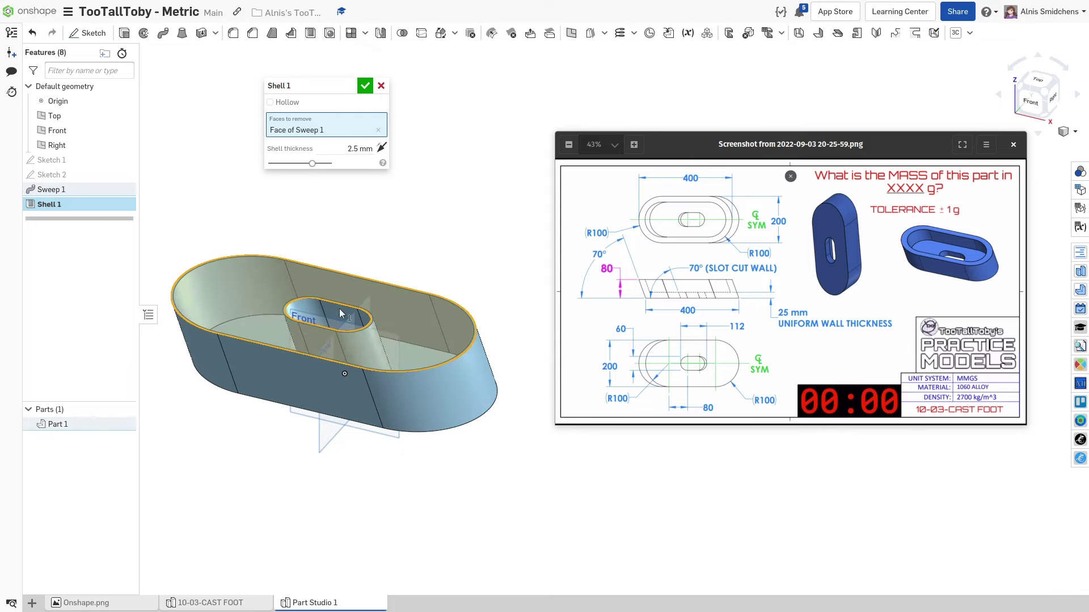
pyautogui.scroll(3, 321, 312)
pyautogui.click(334, 311)
pyautogui.click(305, 314)
pyautogui.moveTo(311, 319); pyautogui.dragTo(358, 435, button='right')
pyautogui.click(400, 367)
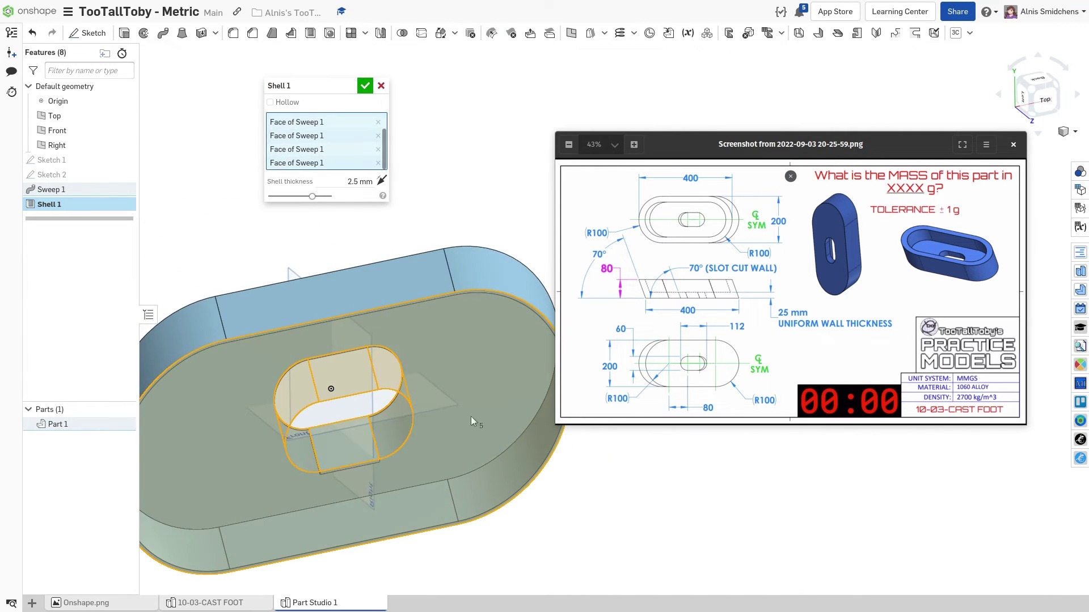
pyautogui.moveTo(471, 416); pyautogui.dragTo(491, 403, button='right')
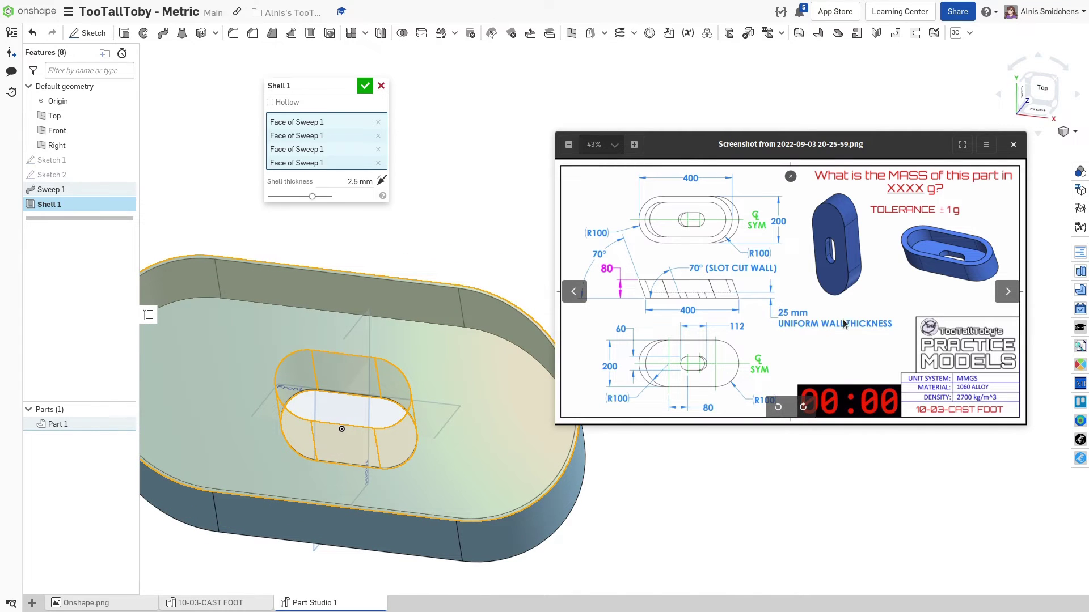
pyautogui.click(354, 180)
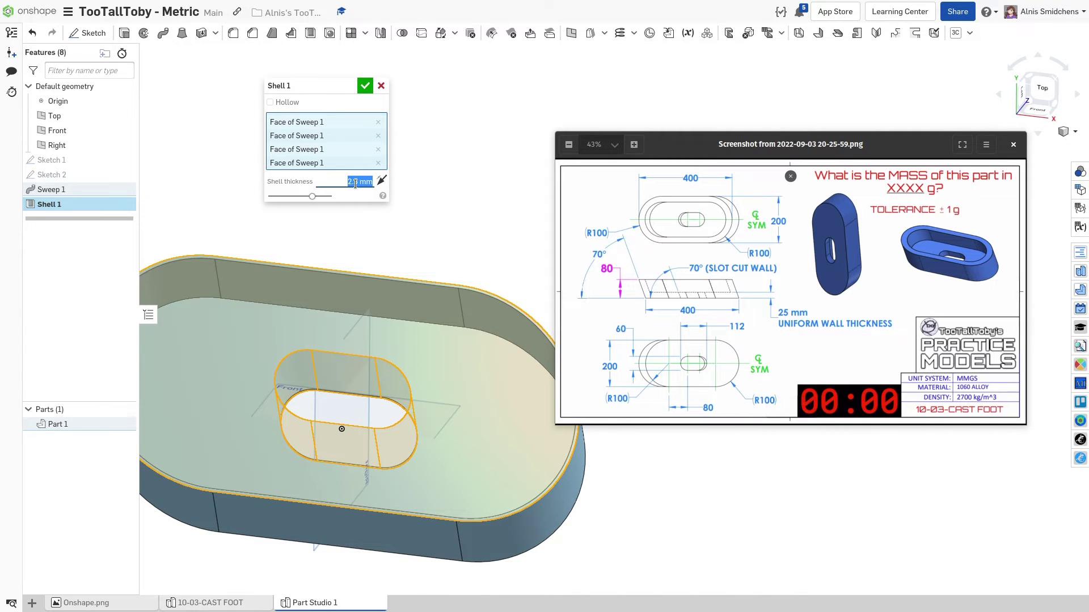
pyautogui.press('Return')
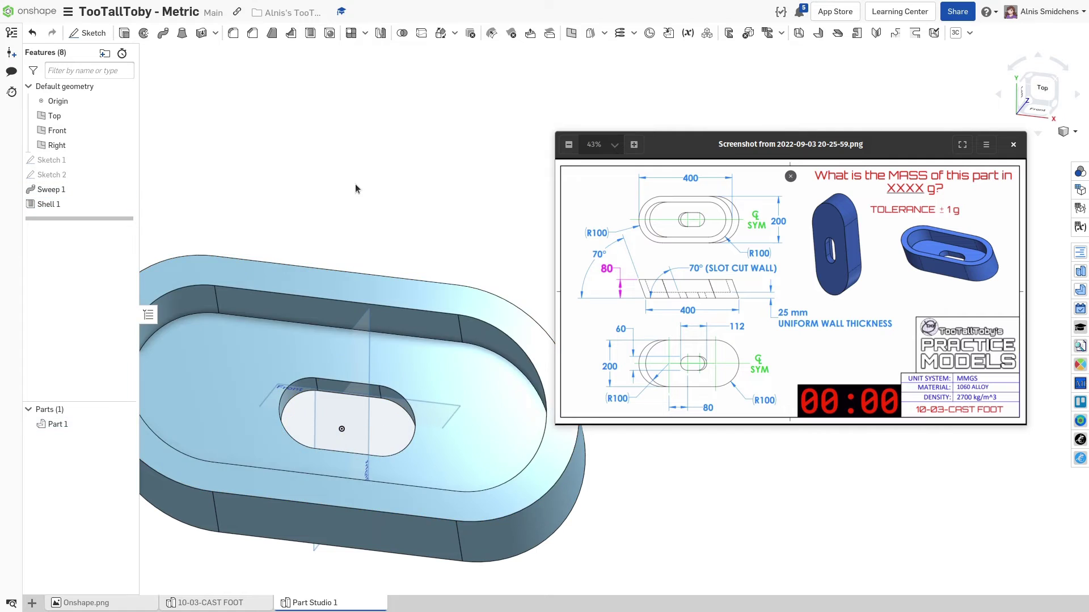
# Assign 1060 Aluminum Alloy from the TooTallToby Material Library to the part.
pyautogui.moveTo(355, 184); pyautogui.dragTo(368, 294, button='right')
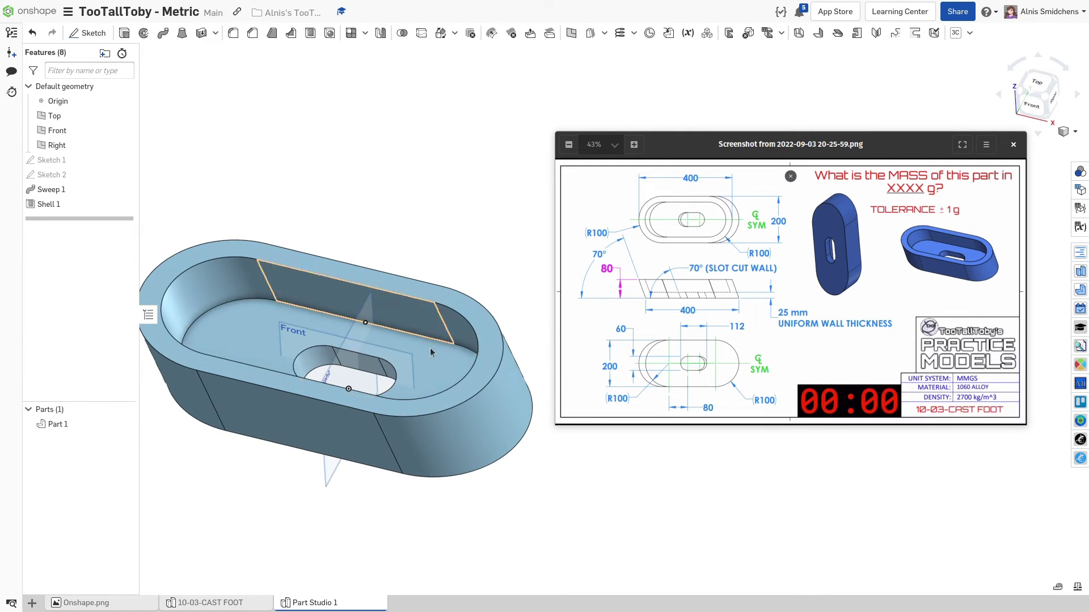
pyautogui.rightClick(496, 409)
pyautogui.click(530, 377)
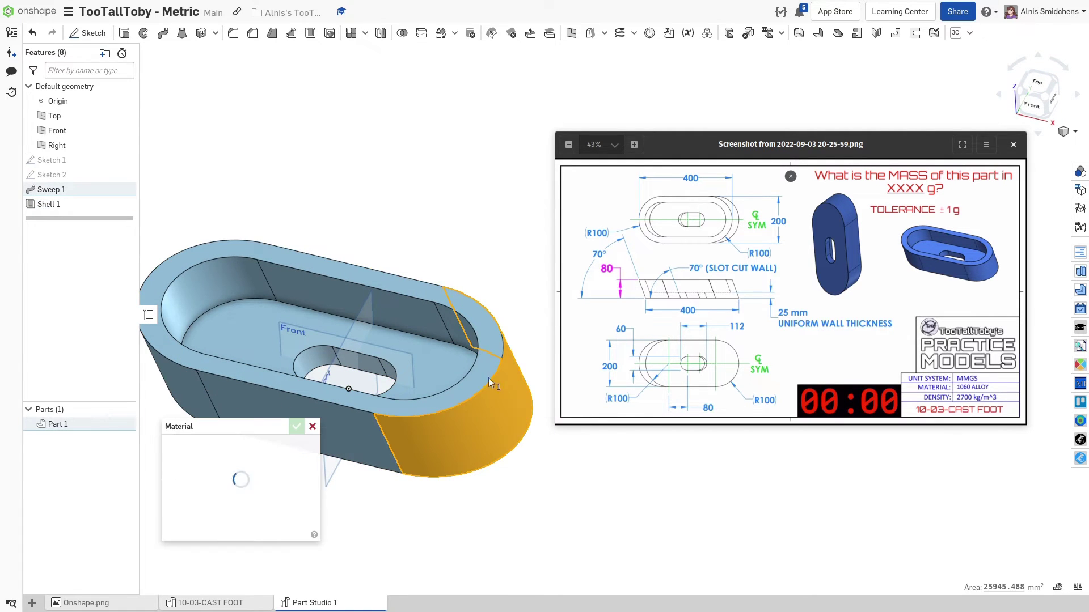
pyautogui.click(207, 465)
pyautogui.click(210, 488)
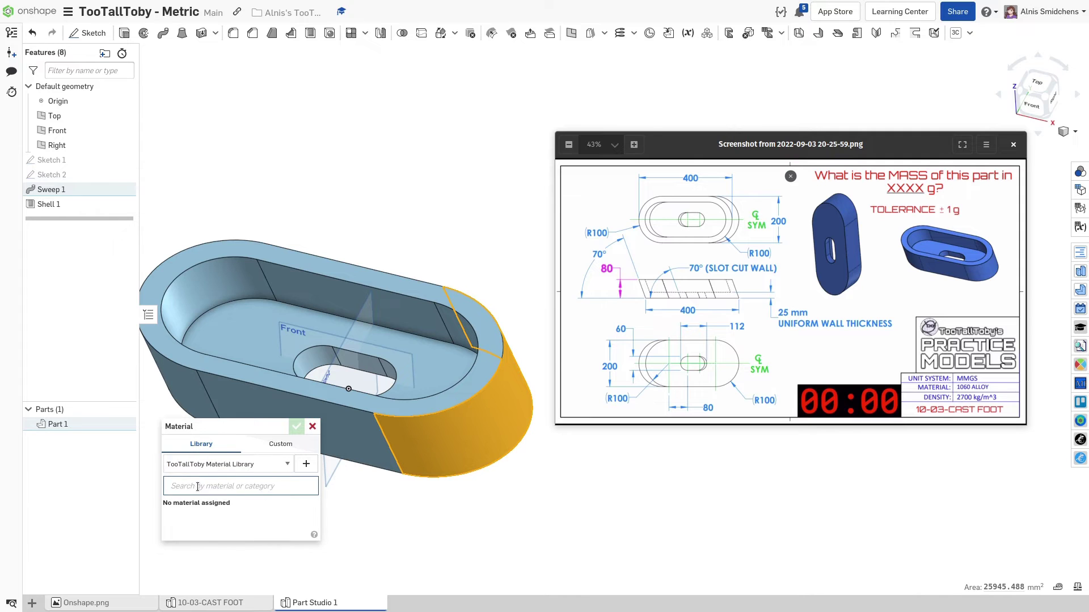
pyautogui.click(225, 483)
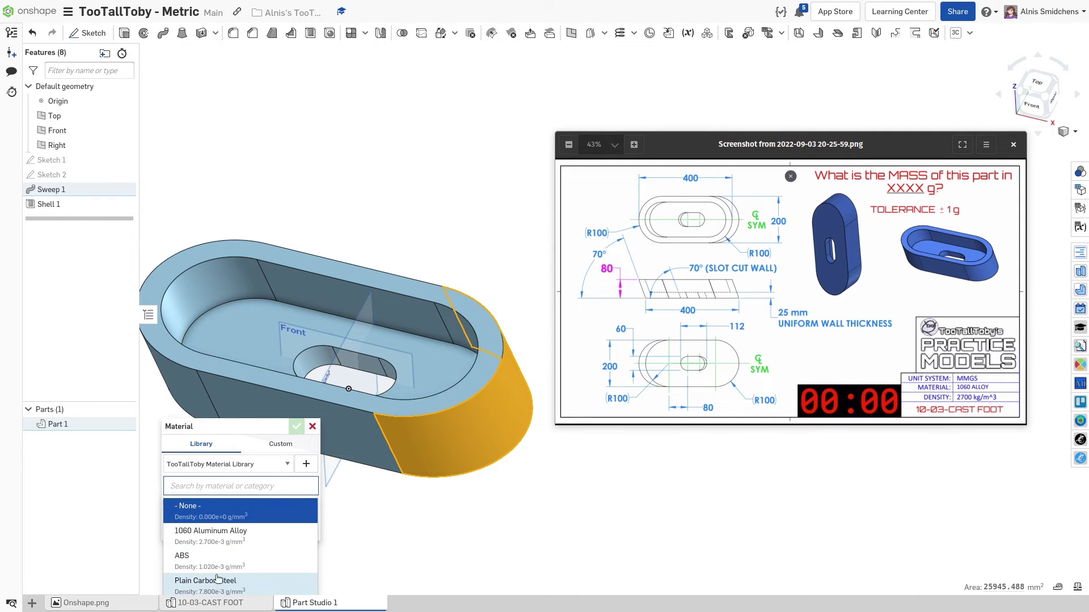
pyautogui.click(224, 535)
pyautogui.click(296, 427)
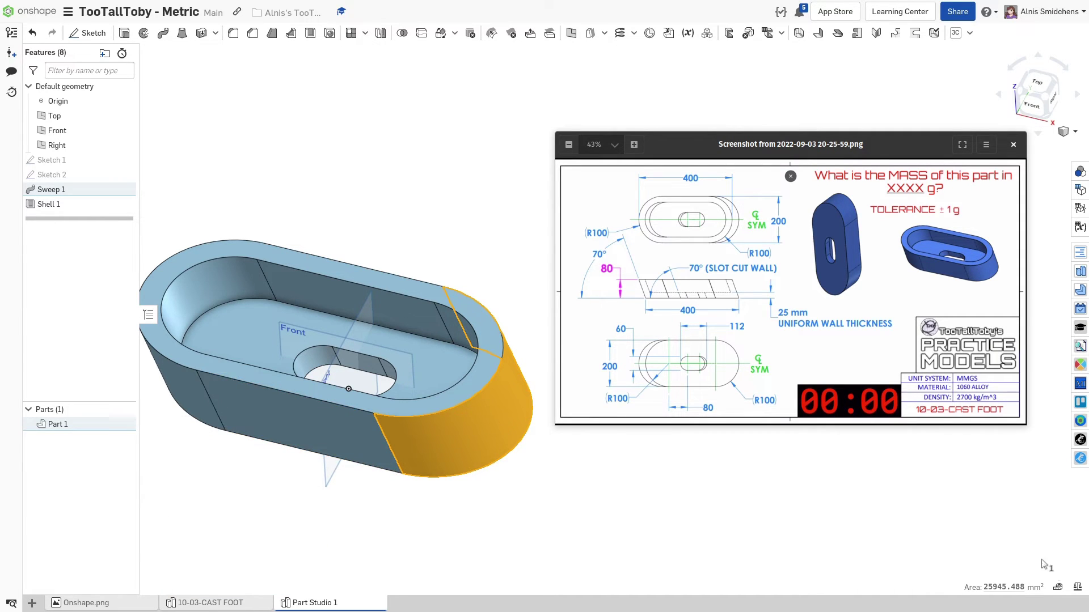
# Check the mass properties of the finished part, keeping the results clear of the model and feature list.
pyautogui.click(1077, 587)
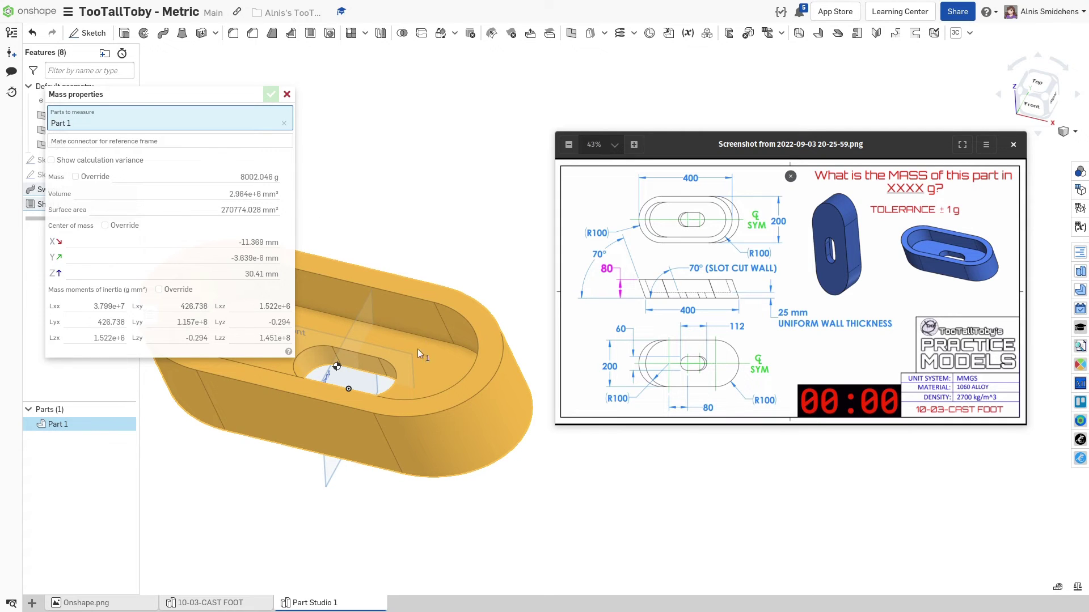
pyautogui.moveTo(445, 360); pyautogui.dragTo(408, 444, button='middle')
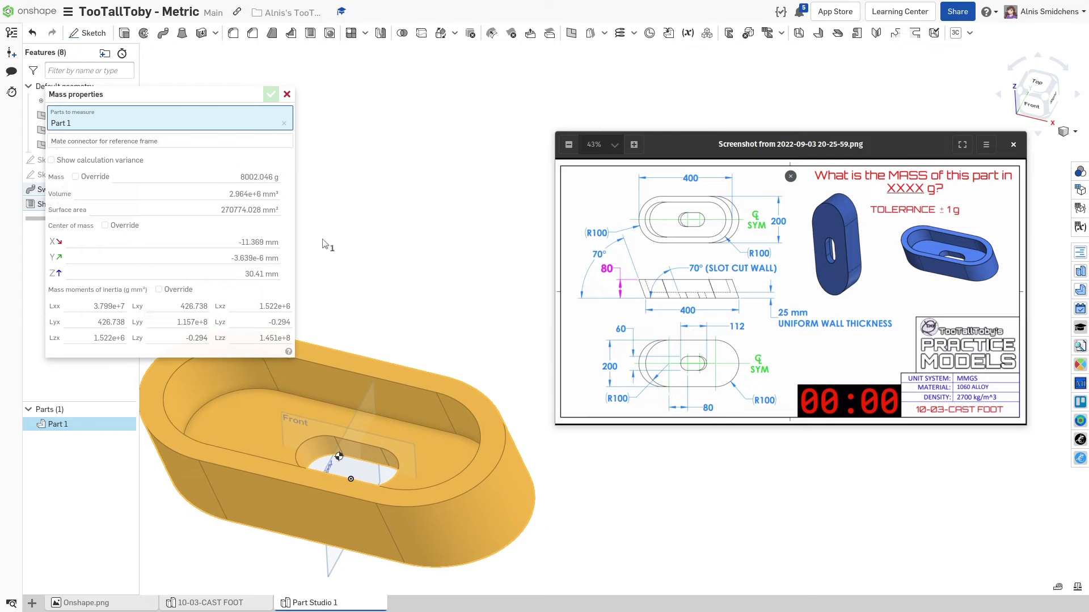
pyautogui.moveTo(175, 89); pyautogui.dragTo(319, 84)
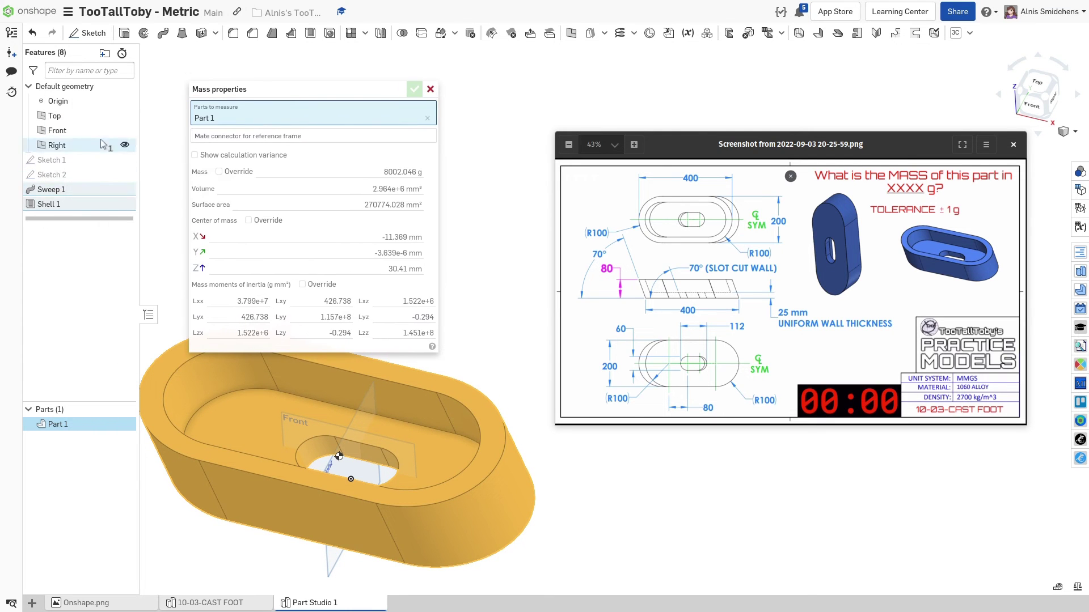
pyautogui.moveTo(746, 149); pyautogui.dragTo(722, 137)
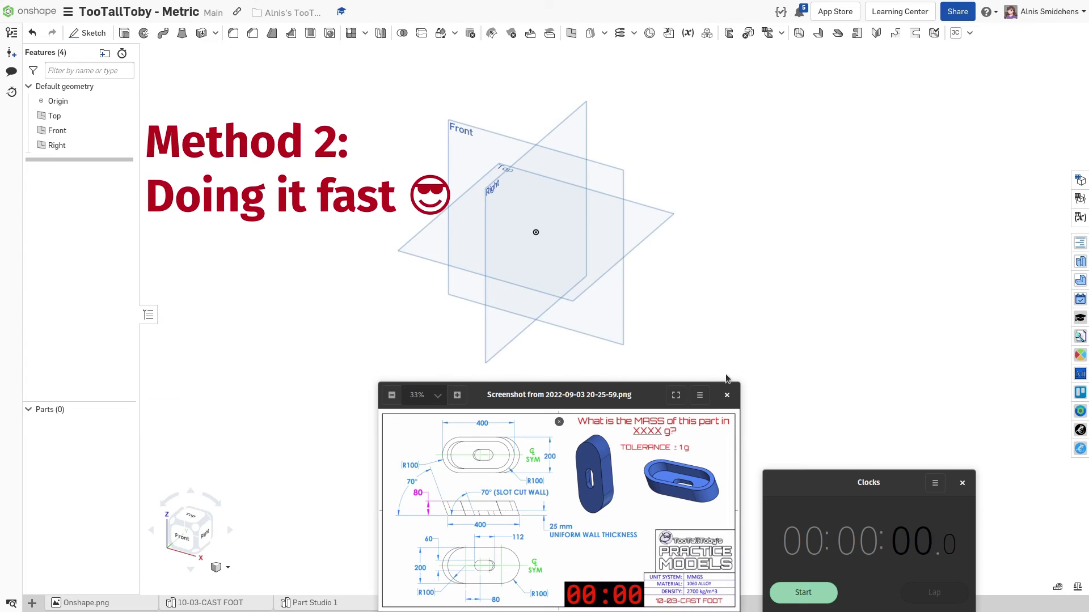
# Start the stopwatch and sketch a left-leaning line about 76 mm high from the origin on the Front plane.
pyautogui.moveTo(792, 351); pyautogui.dragTo(851, 347, button='middle')
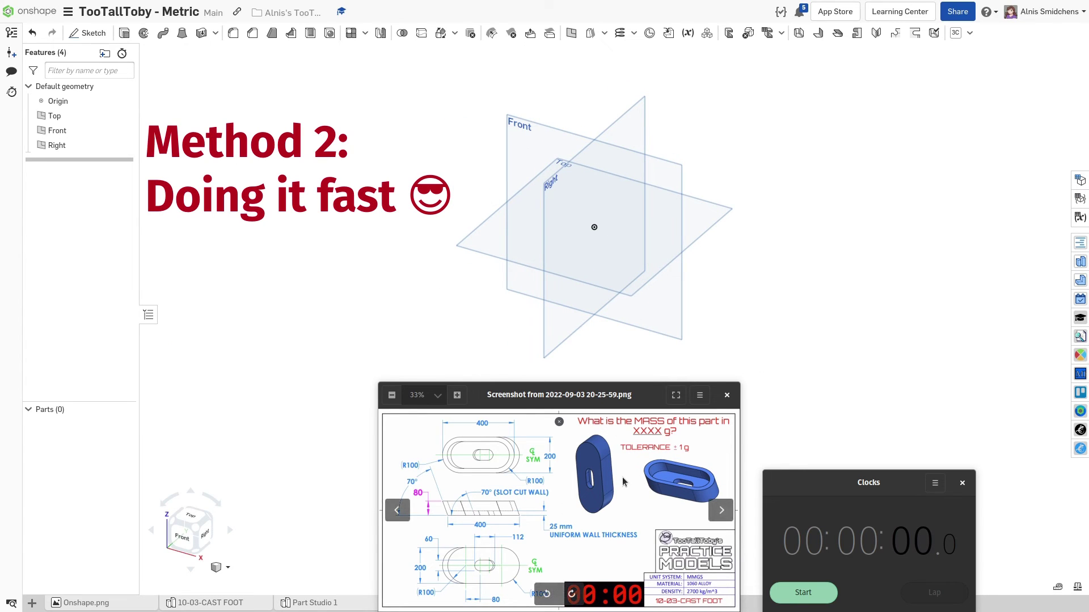
pyautogui.click(812, 593)
pyautogui.click(668, 165)
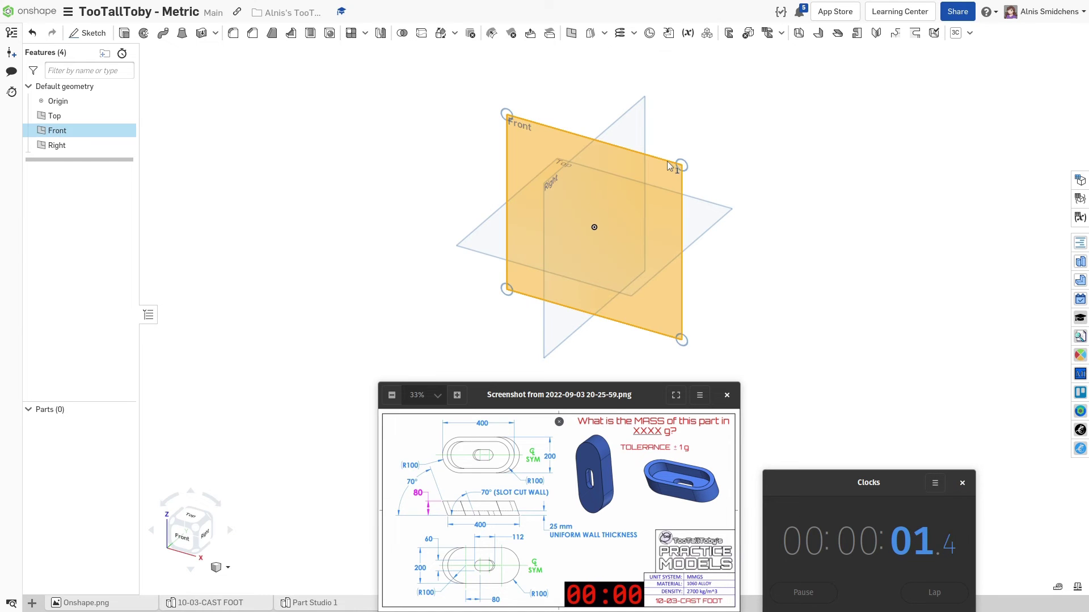
pyautogui.hotkey('shift', 's')
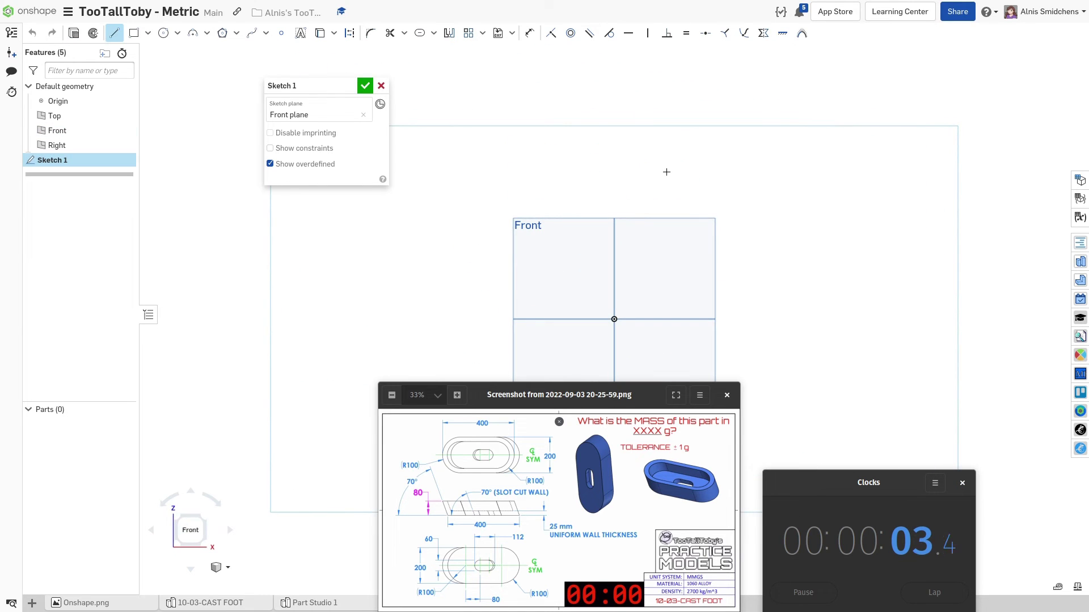
pyautogui.click(613, 319)
pyautogui.click(565, 217)
# Dimension the vertical height of the slanted line above the origin as 80 mm.
pyautogui.press('d')
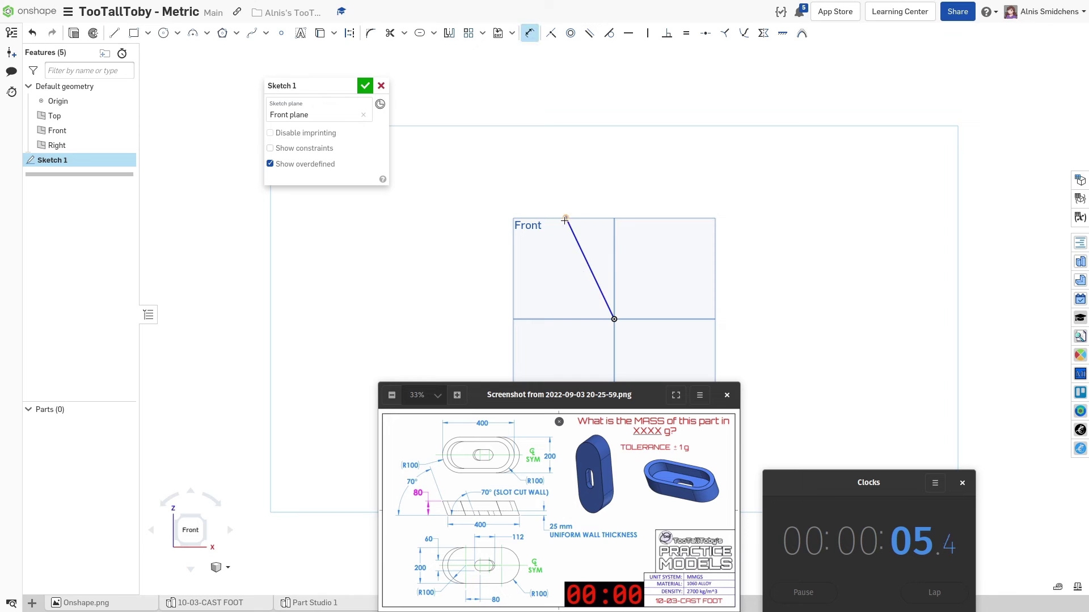
pyautogui.click(669, 318)
pyautogui.click(673, 290)
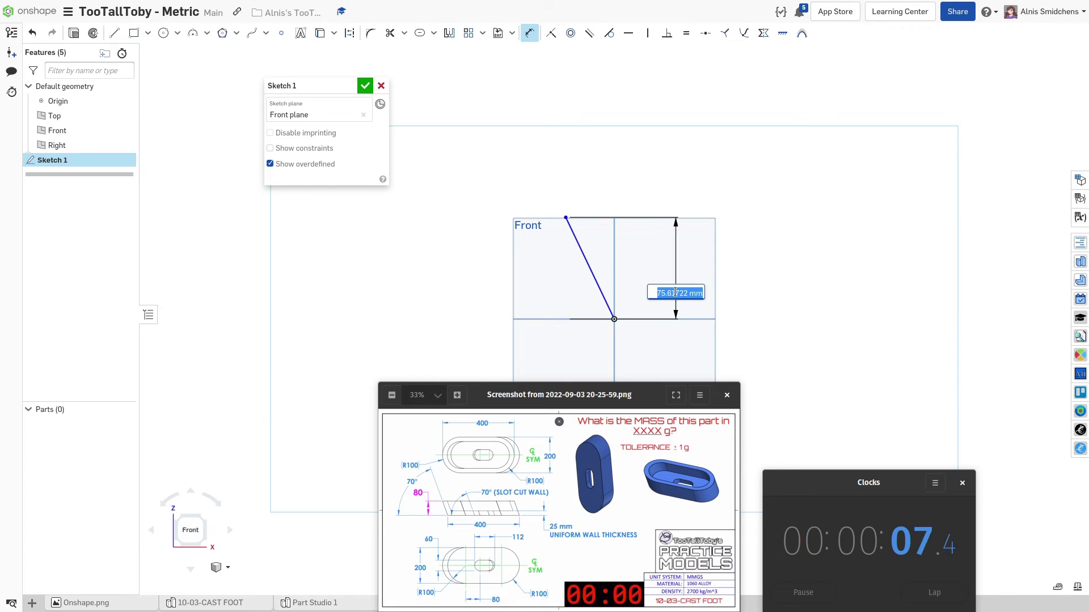
pyautogui.write('80')
pyautogui.press('Return')
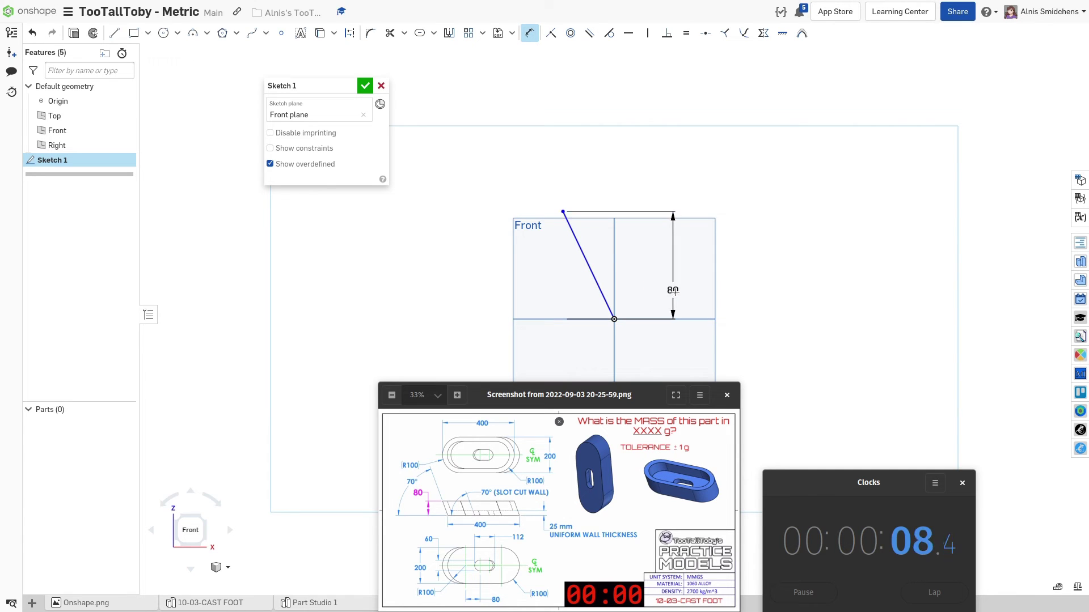
# Set the angle between the slanted line and the horizontal to 70° and finish the path sketch.
pyautogui.click(588, 261)
pyautogui.click(567, 319)
pyautogui.click(585, 299)
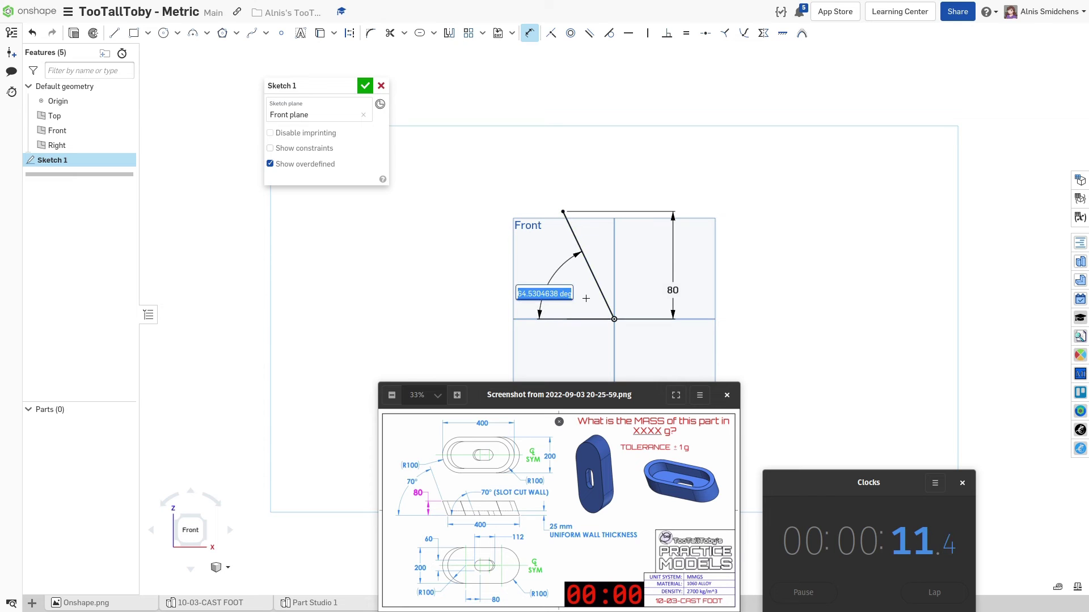
pyautogui.write('70')
pyautogui.press('Return')
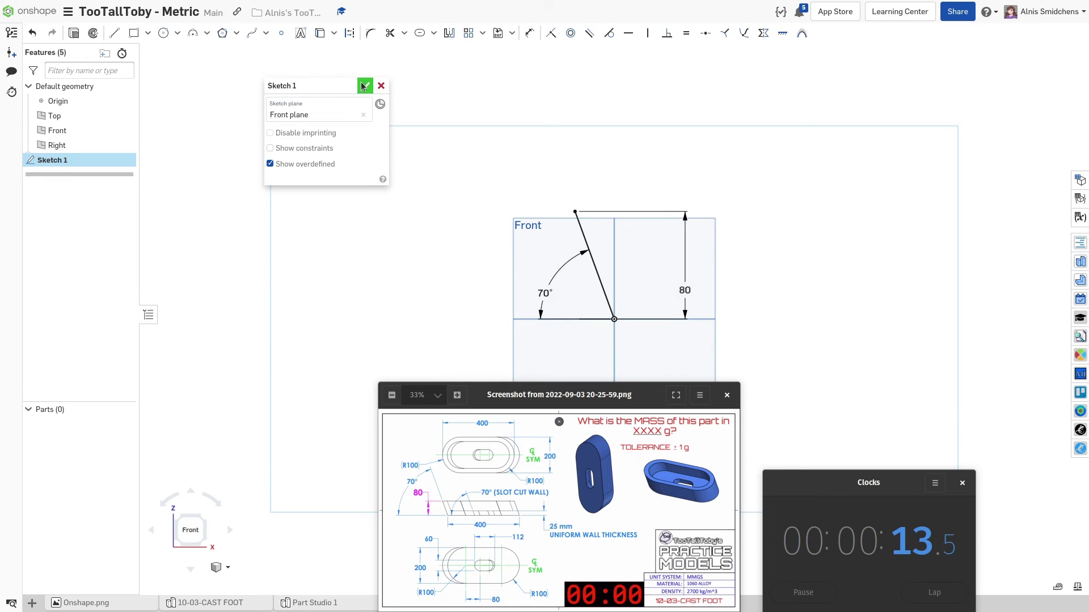
pyautogui.click(363, 87)
# Start a sketch on the Top plane in an angled view and draw a horizontal line to the right of the origin.
pyautogui.hotkey('shift', '7')
pyautogui.click(720, 269)
pyautogui.hotkey('shift', 's')
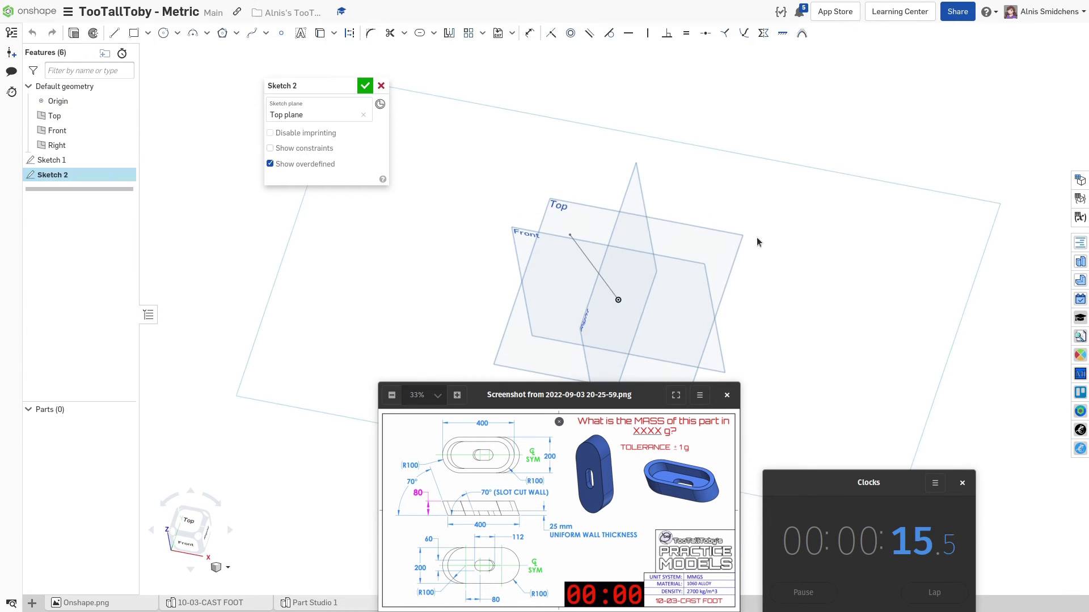
pyautogui.press('f')
pyautogui.press('l')
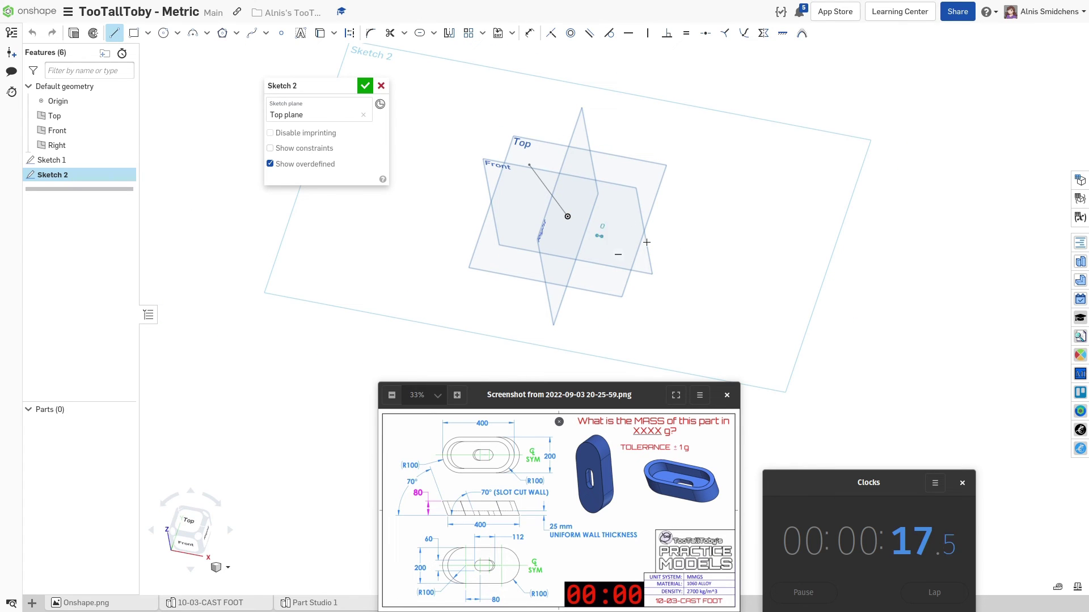
pyautogui.moveTo(597, 235); pyautogui.dragTo(763, 267)
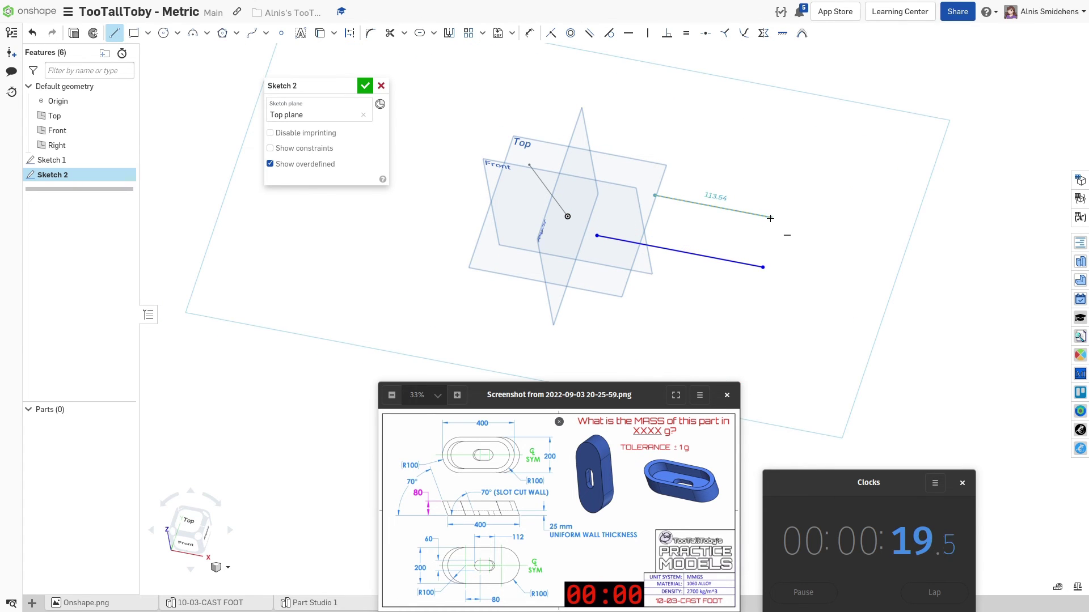
# Draw a second horizontal line about 114 mm long behind the first one and create a slot around each line.
pyautogui.moveTo(770, 217); pyautogui.dragTo(770, 217)
pyautogui.click(420, 34)
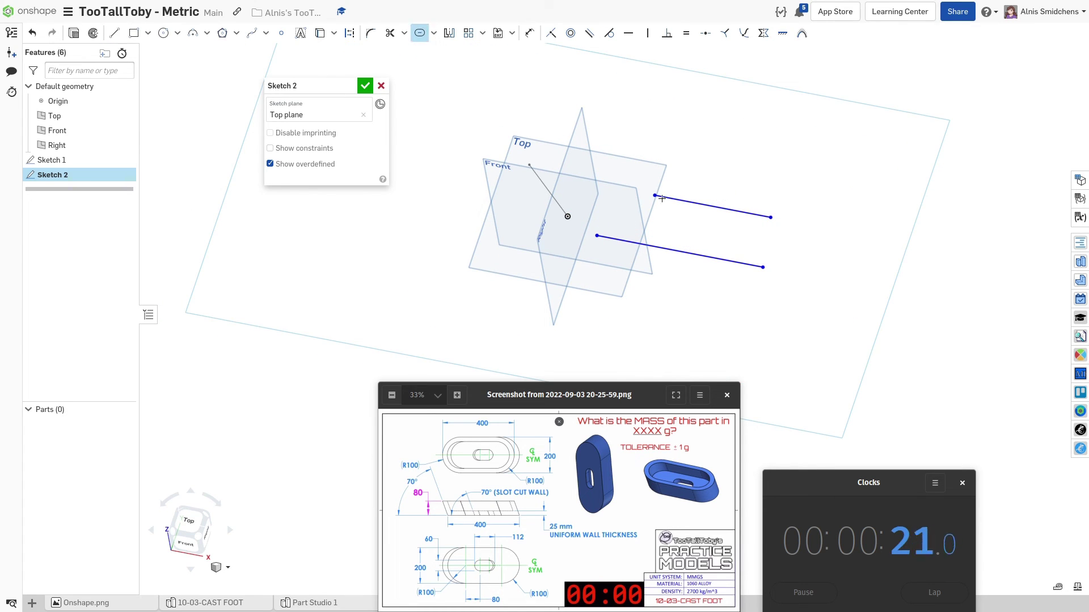
pyautogui.click(655, 245)
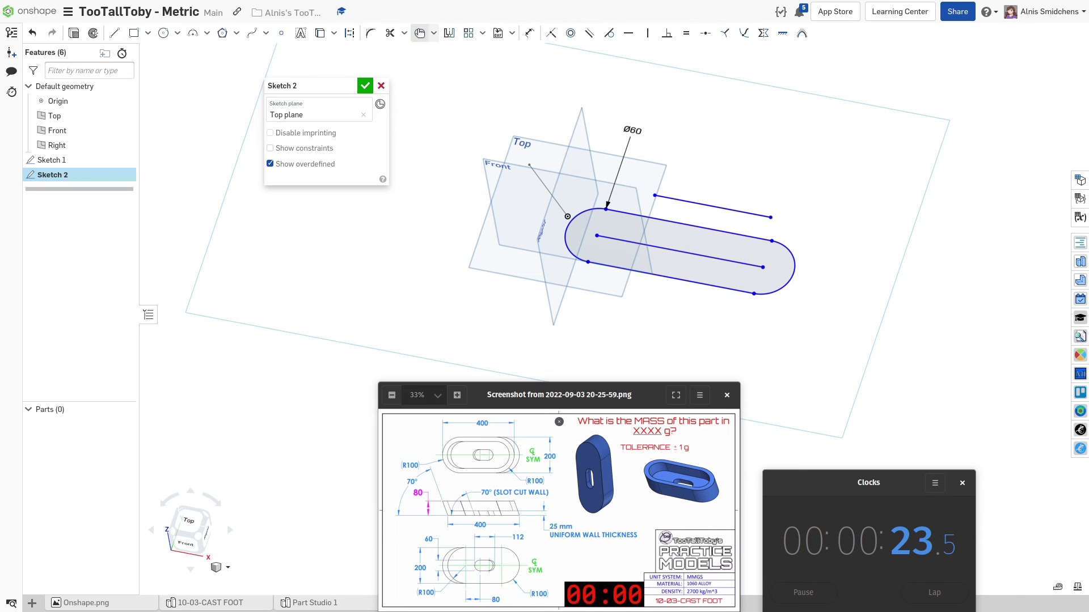
pyautogui.click(419, 33)
pyautogui.click(690, 203)
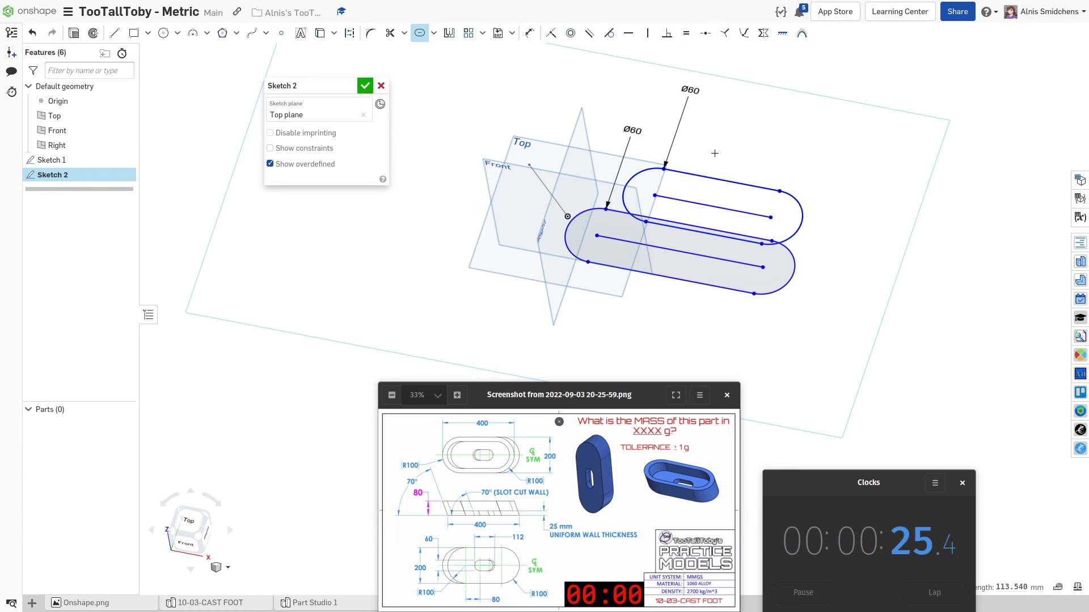
# Set the diameter of the slot around the front line to 200 mm.
pyautogui.doubleClick(633, 130)
pyautogui.write('200')
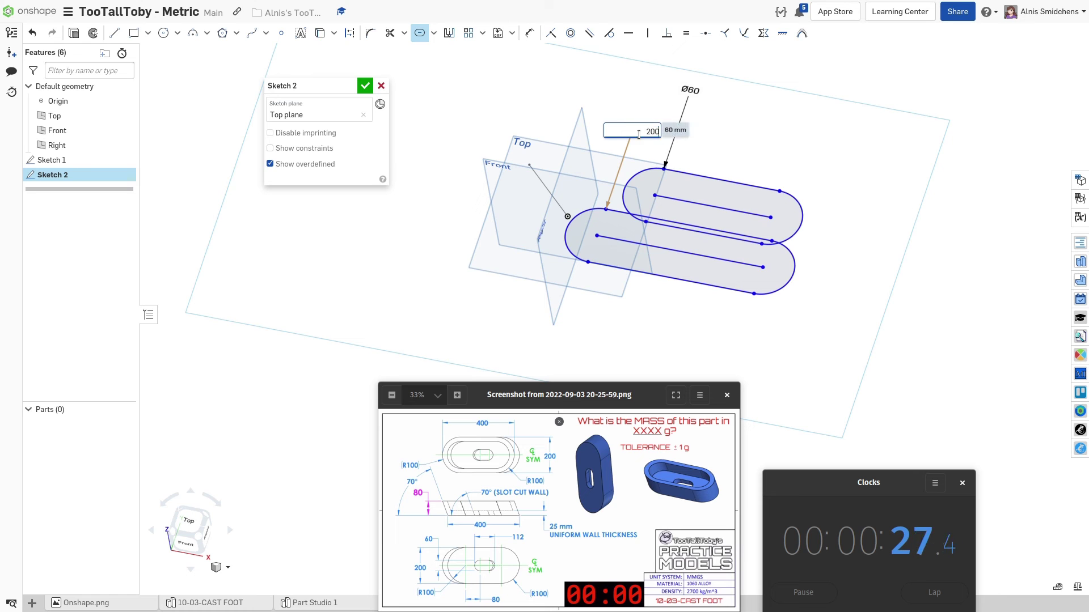
pyautogui.press('Return')
pyautogui.moveTo(683, 156); pyautogui.dragTo(656, 256, button='middle')
pyautogui.scroll(-2, 657, 258)
# Dimension the overall length of the large slot between its outer end arcs as 400 mm.
pyautogui.press('d')
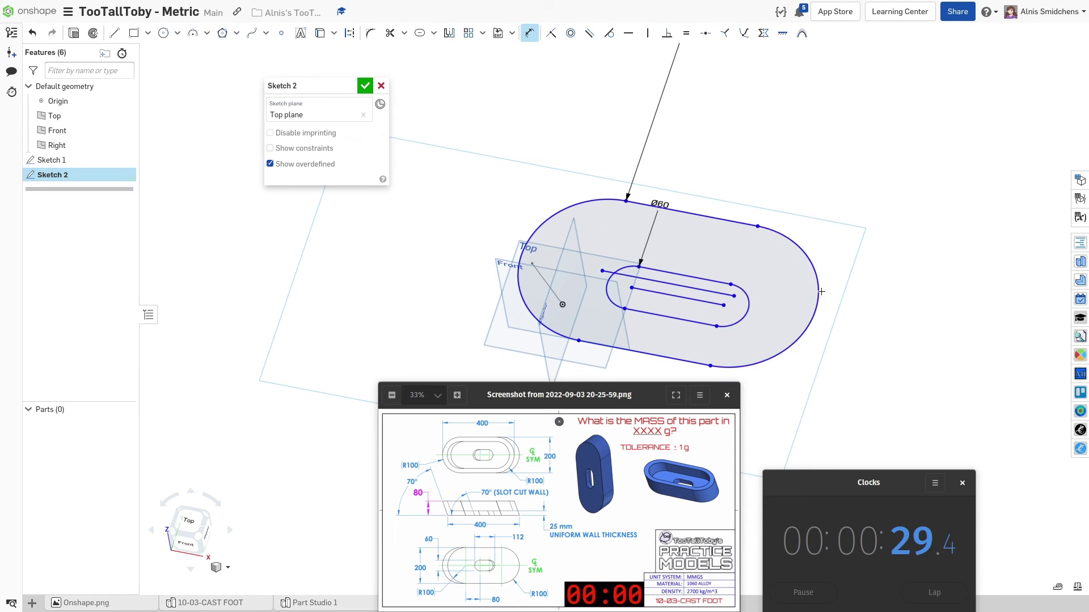
pyautogui.click(821, 291)
pyautogui.click(520, 272)
pyautogui.click(710, 152)
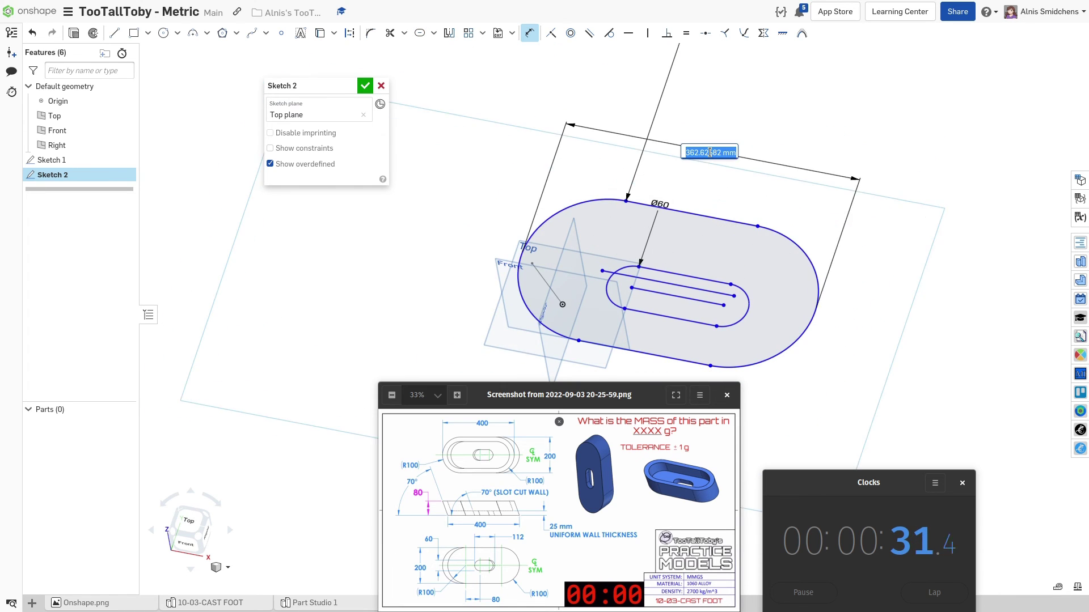
pyautogui.write('5')
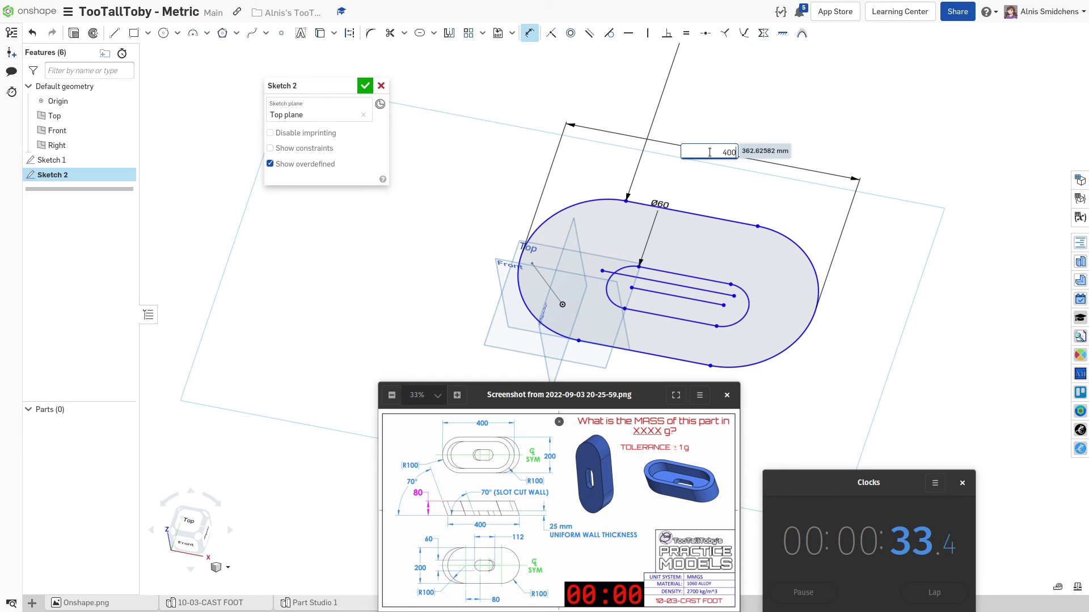
pyautogui.write('00')
pyautogui.press('Return')
# Dimension the overall length of the small inner slot as 112 mm and finish the profile sketch.
pyautogui.click(741, 318)
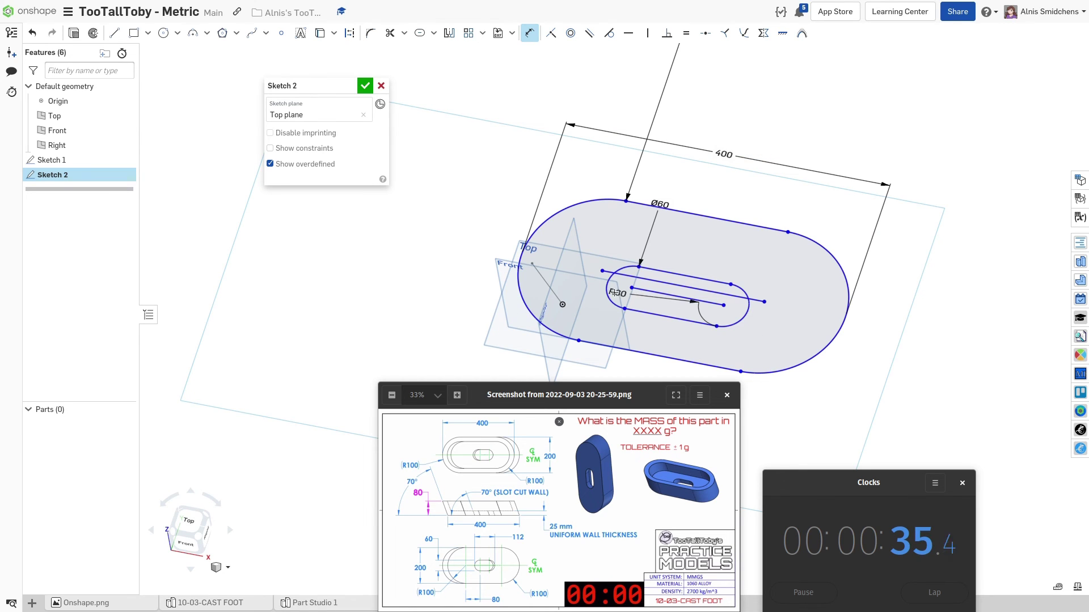
pyautogui.click(607, 288)
pyautogui.click(705, 253)
pyautogui.write('112')
pyautogui.press('Return')
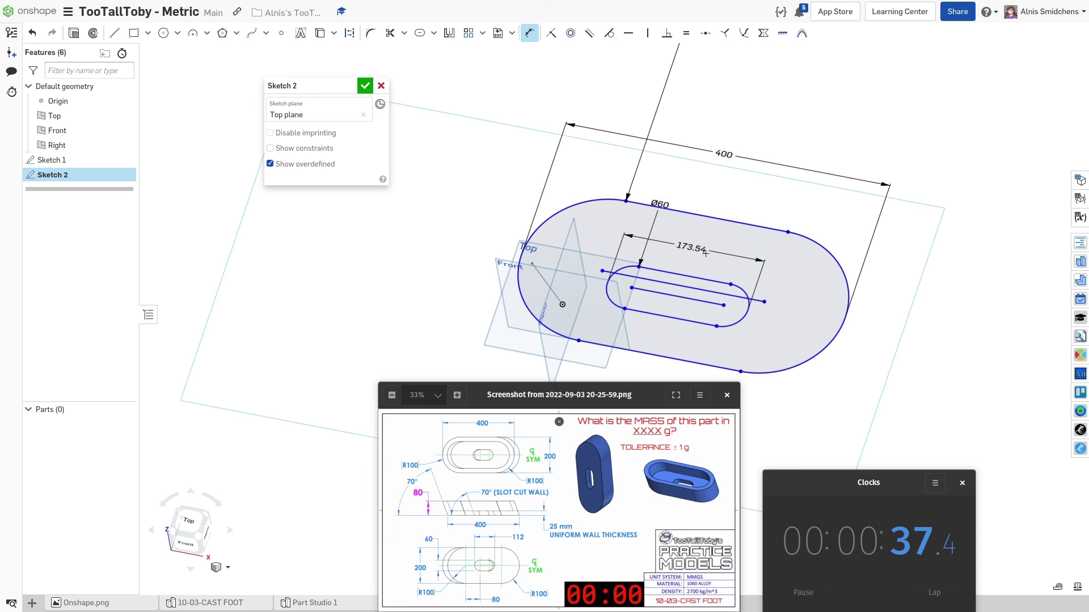
pyautogui.click(363, 86)
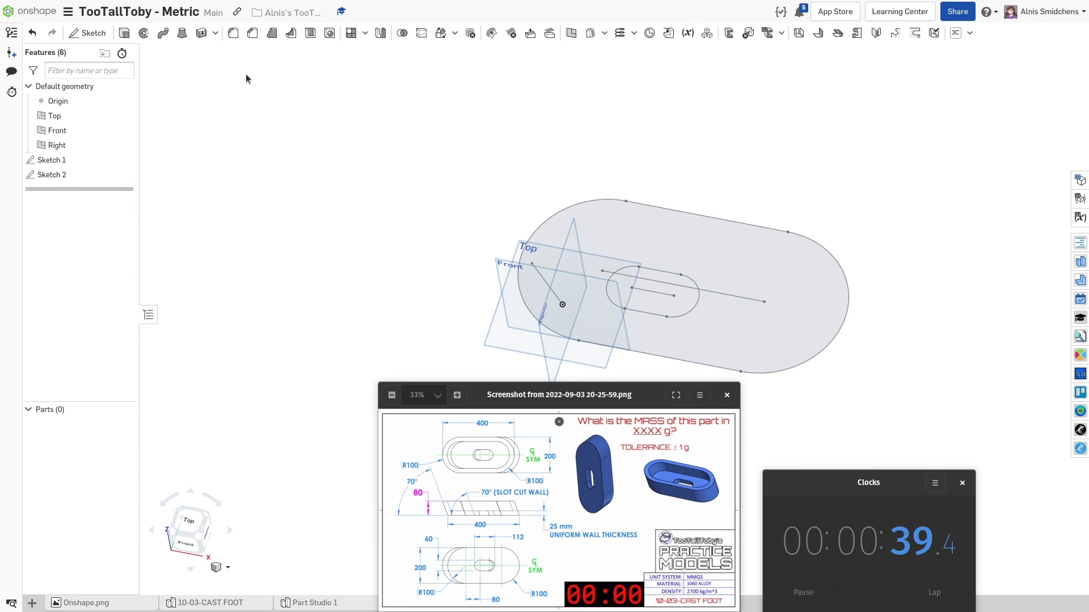
# Sweep the region between the large and small slots along the slanted line as a new solid.
pyautogui.click(159, 35)
pyautogui.click(610, 226)
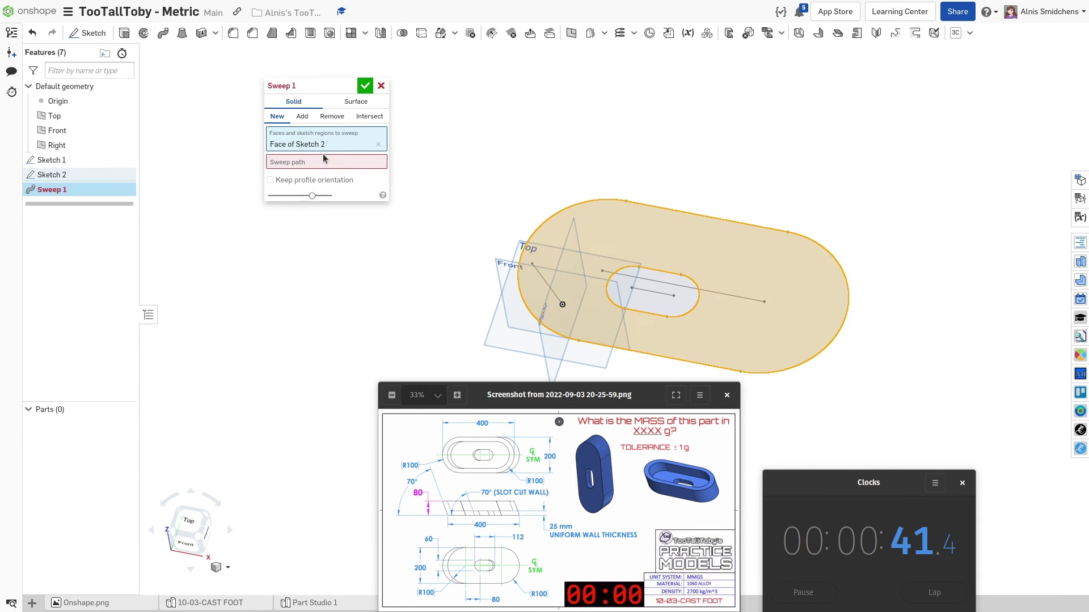
pyautogui.click(534, 275)
pyautogui.click(364, 86)
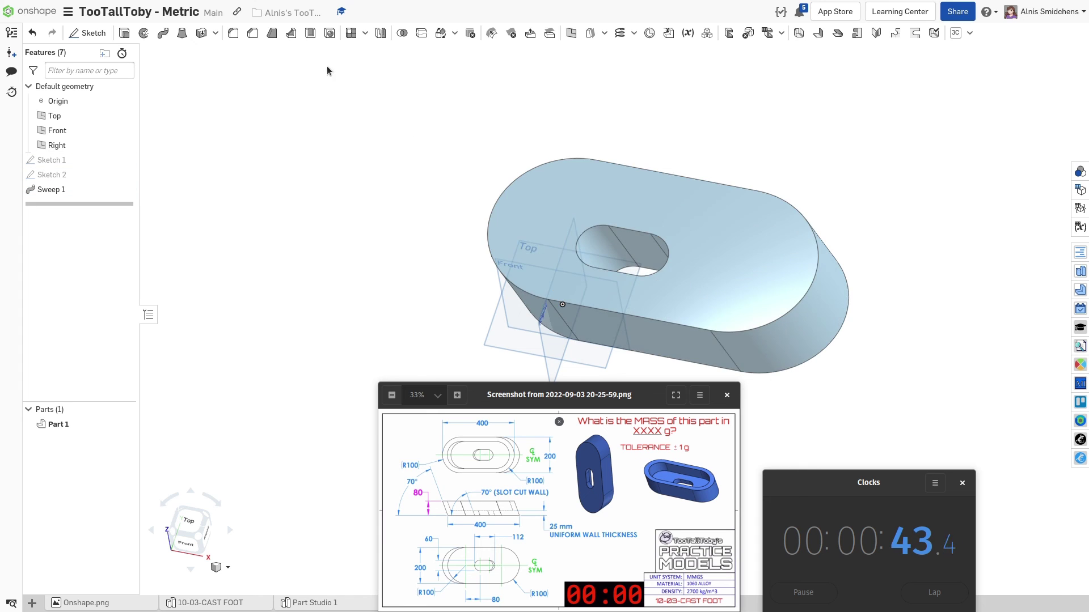
# Shell the swept body with 25 mm walls, removing the large top face and the walls of the inner slot.
pyautogui.click(580, 225)
pyautogui.click(606, 240)
pyautogui.click(637, 245)
pyautogui.moveTo(639, 248); pyautogui.dragTo(681, 295, button='right')
pyautogui.click(682, 294)
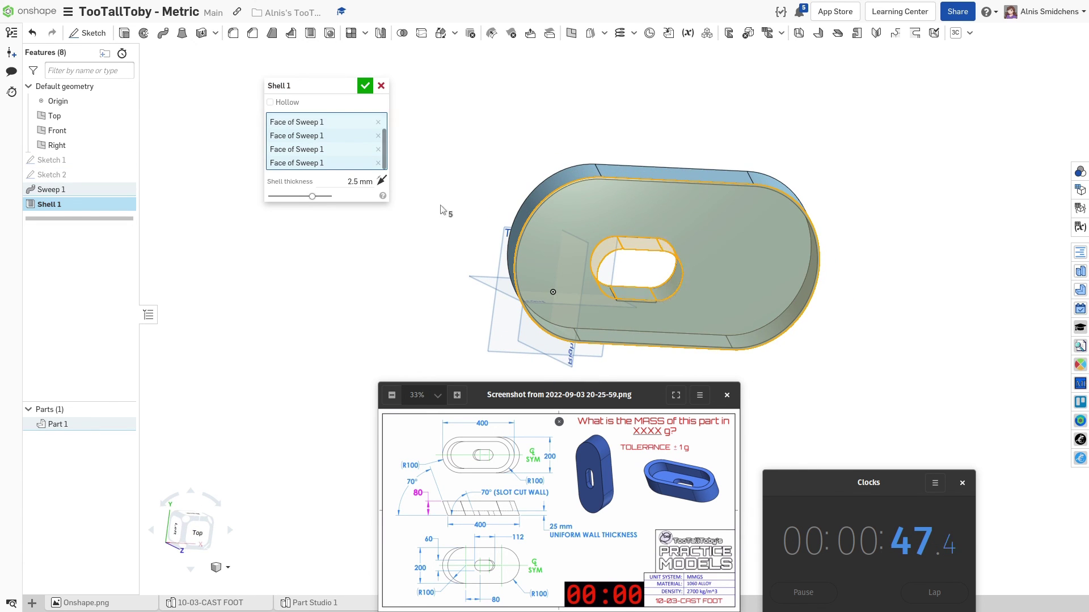
pyautogui.click(371, 181)
pyautogui.press('BackSpace')
pyautogui.write('25')
pyautogui.press('Return')
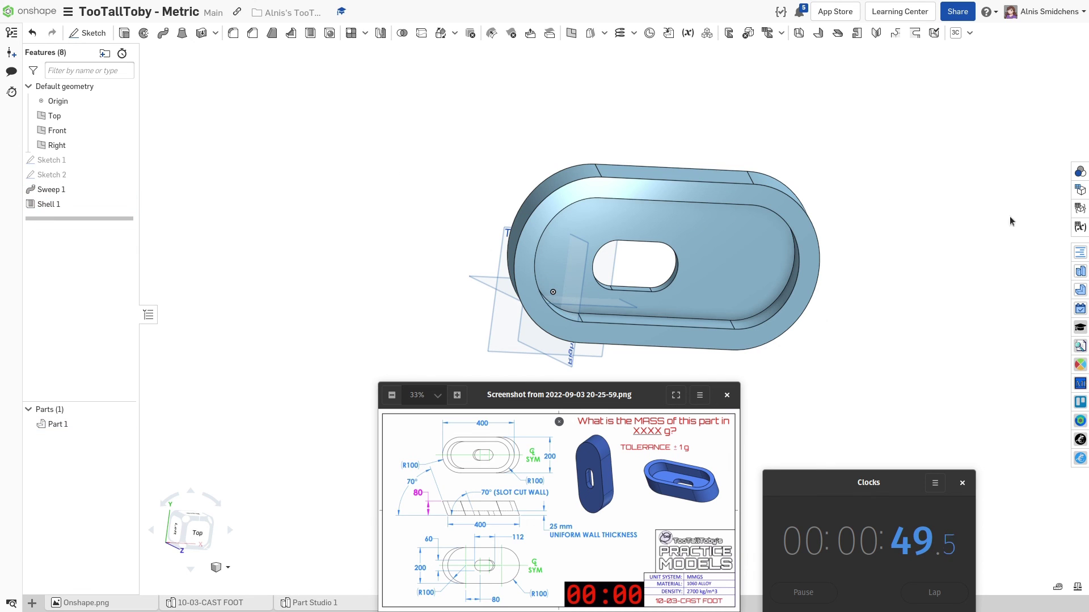
# Open the custom part mass table and check the Alloy mass of the finished foot.
pyautogui.click(1080, 208)
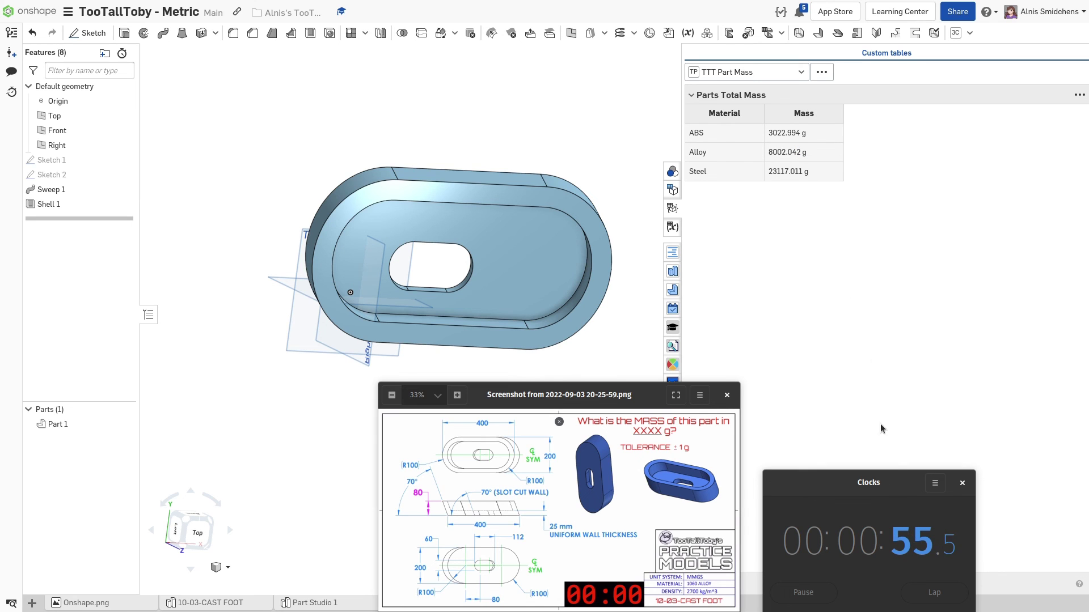
pyautogui.moveTo(815, 153); pyautogui.dragTo(766, 154)
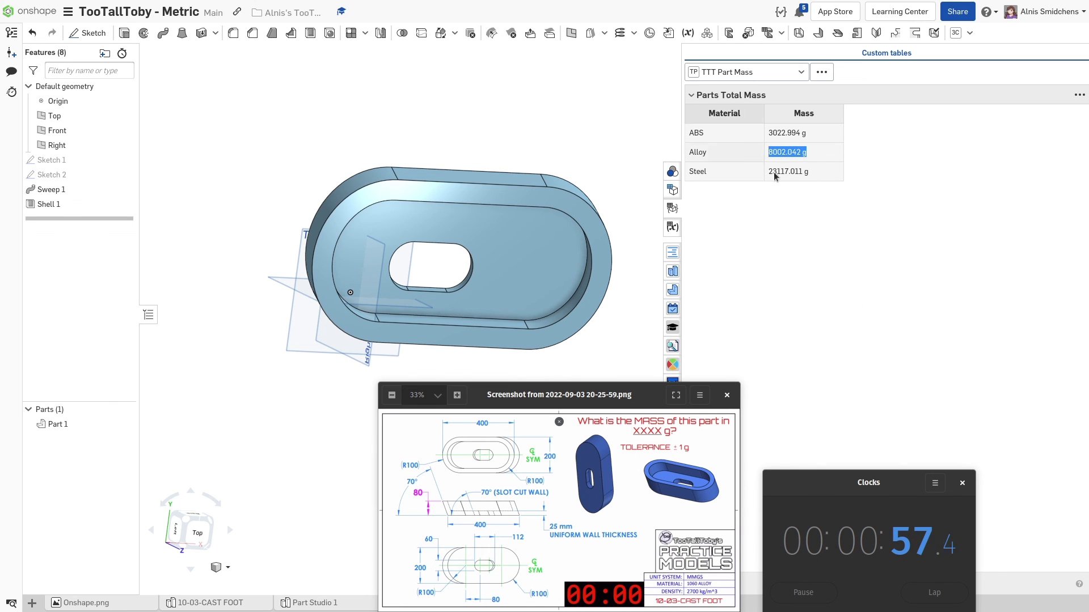
pyautogui.moveTo(536, 347); pyautogui.dragTo(516, 287, button='right')
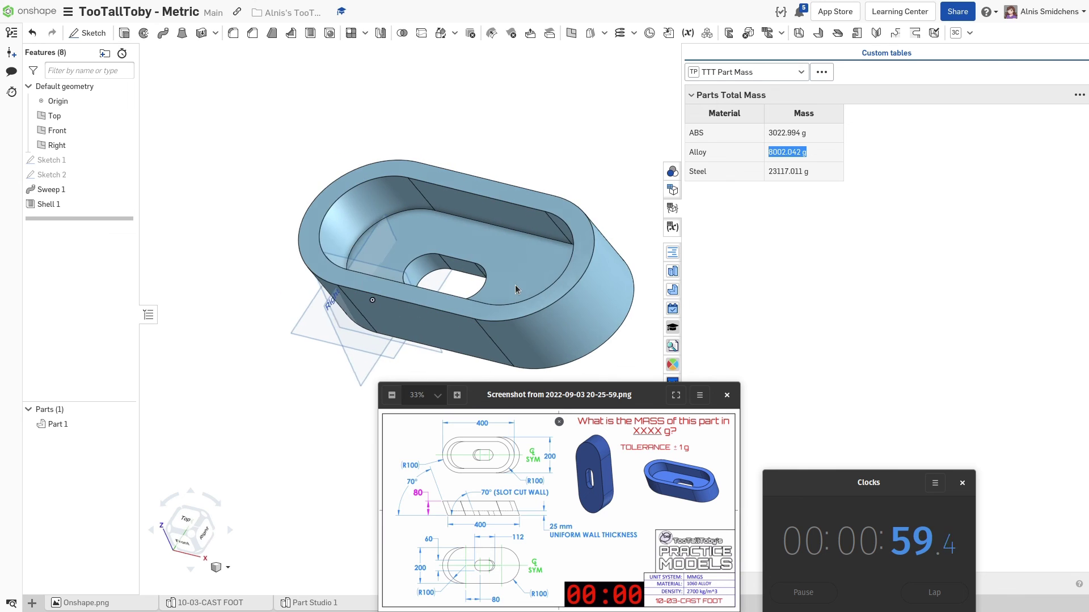